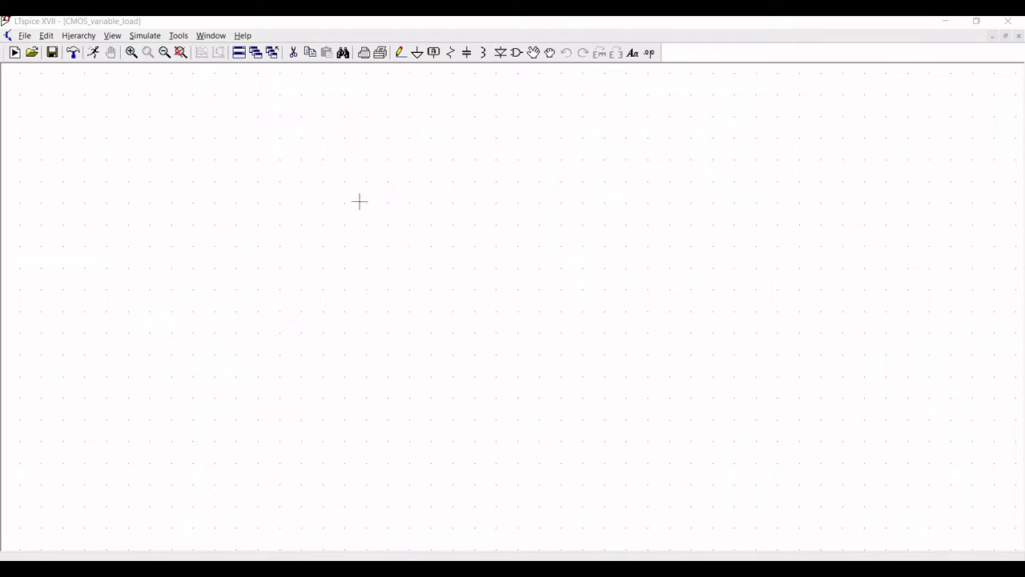
Place a pmos4 transistor M1 on the schematic.
left_click(517, 53)
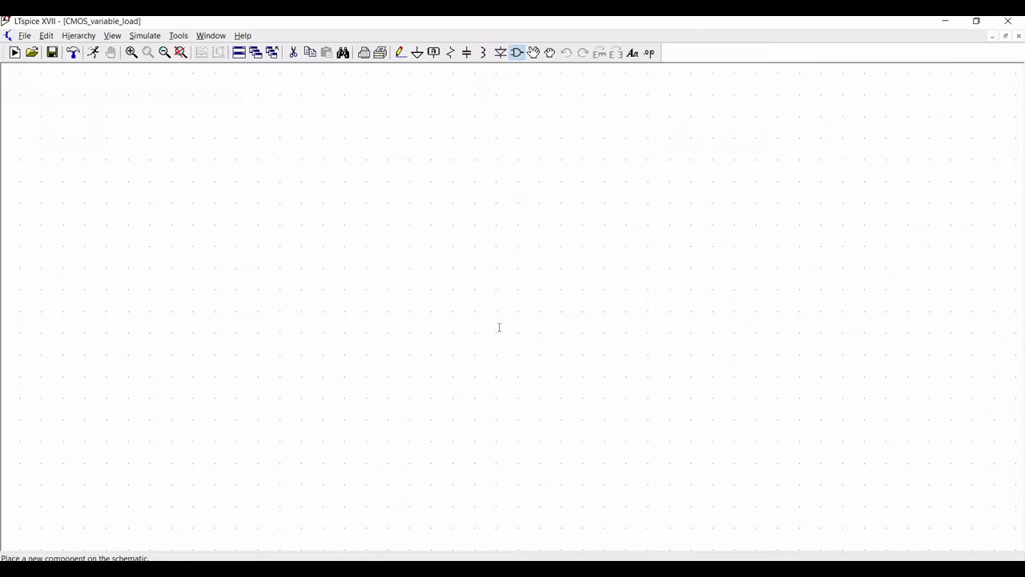
left_click_drag(519, 396, 563, 401)
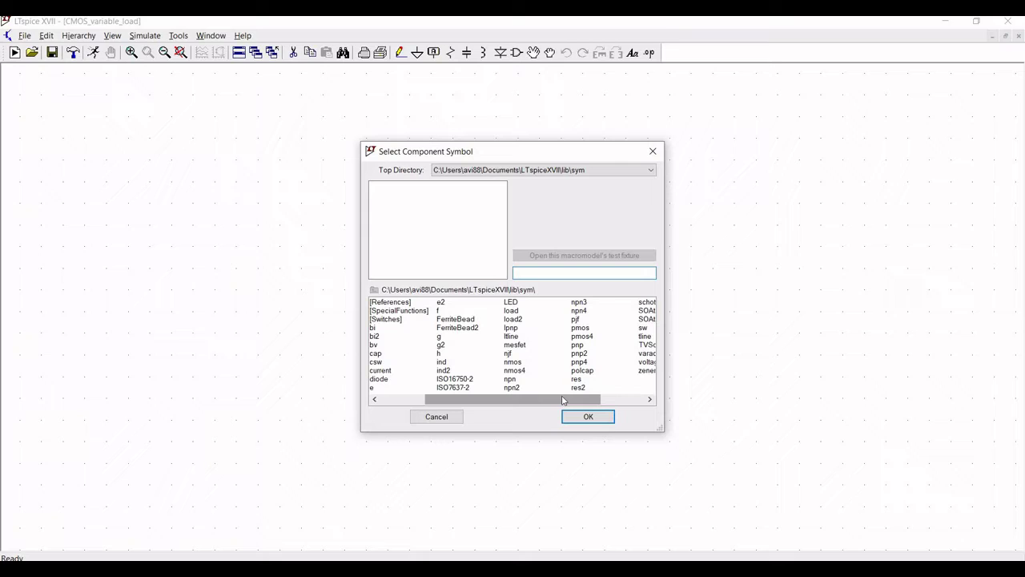
left_click(586, 336)
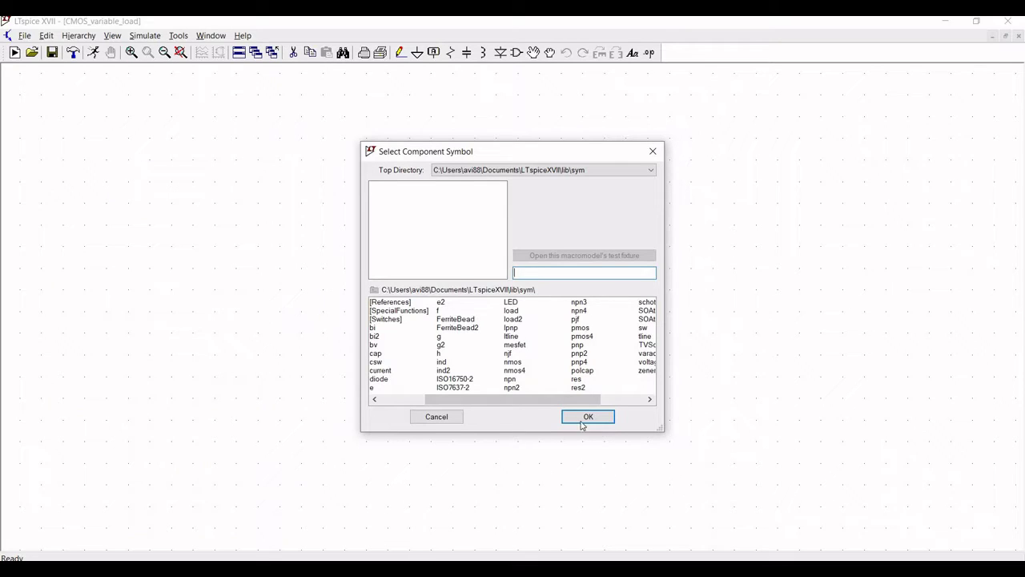
left_click(588, 416)
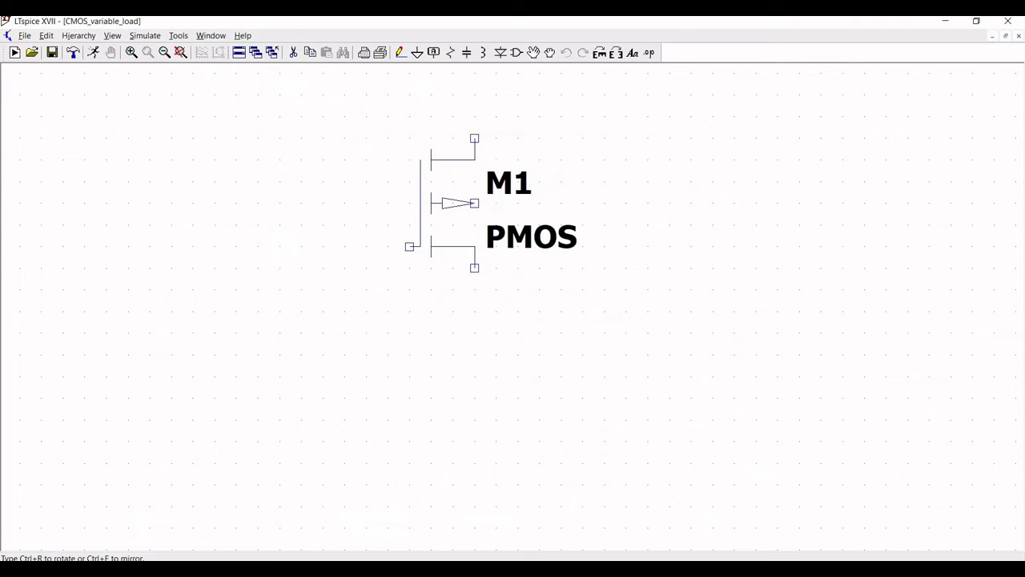
left_click(445, 204)
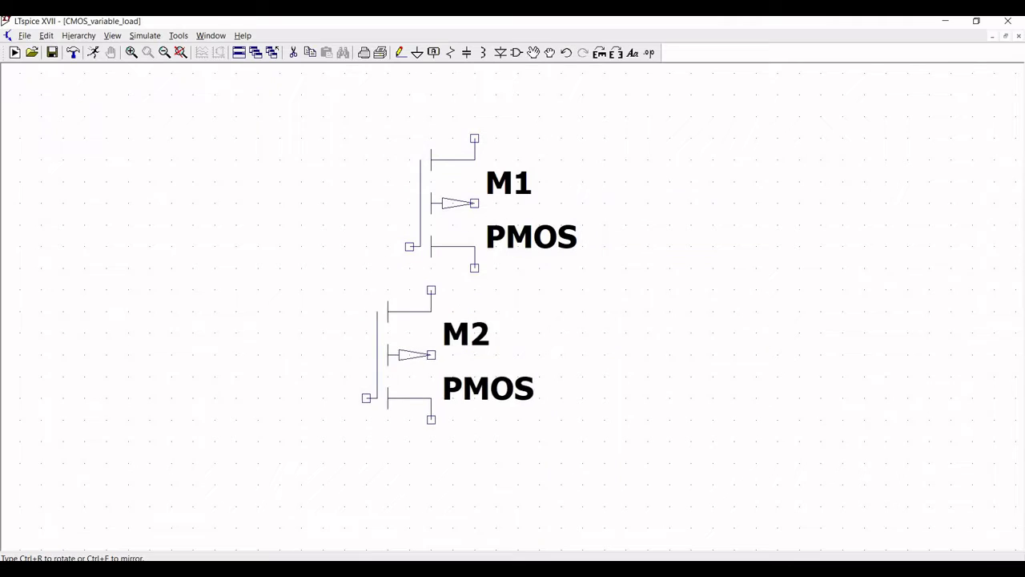
key("Escape")
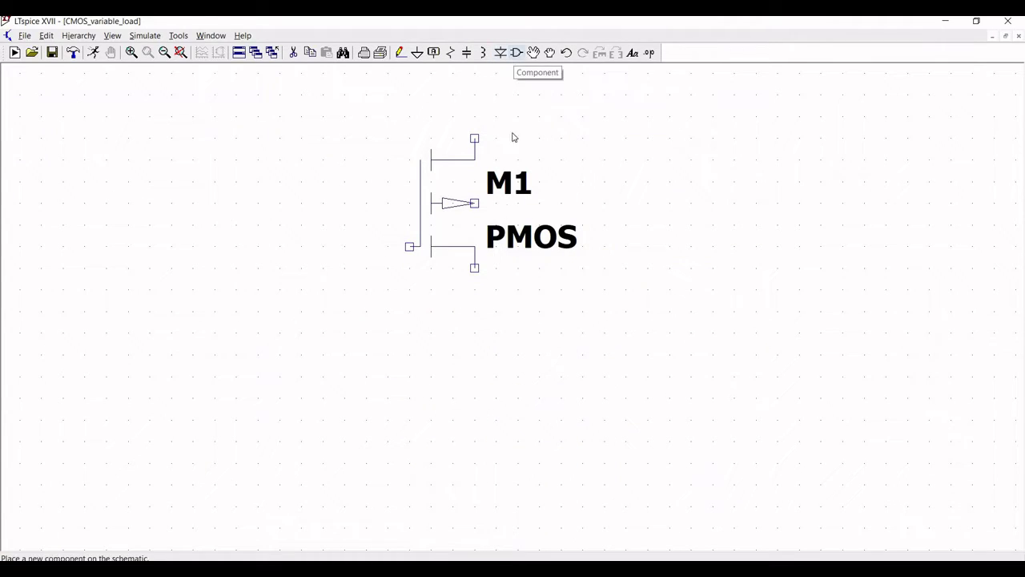
Place an nmos4 transistor M2 directly below M1.
left_click(517, 52)
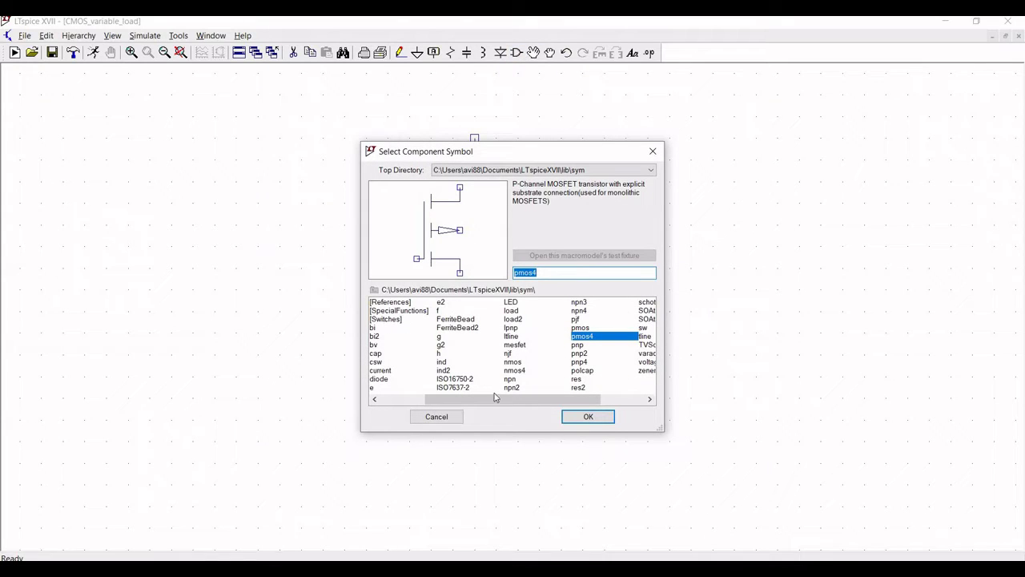
left_click(512, 362)
left_click(514, 370)
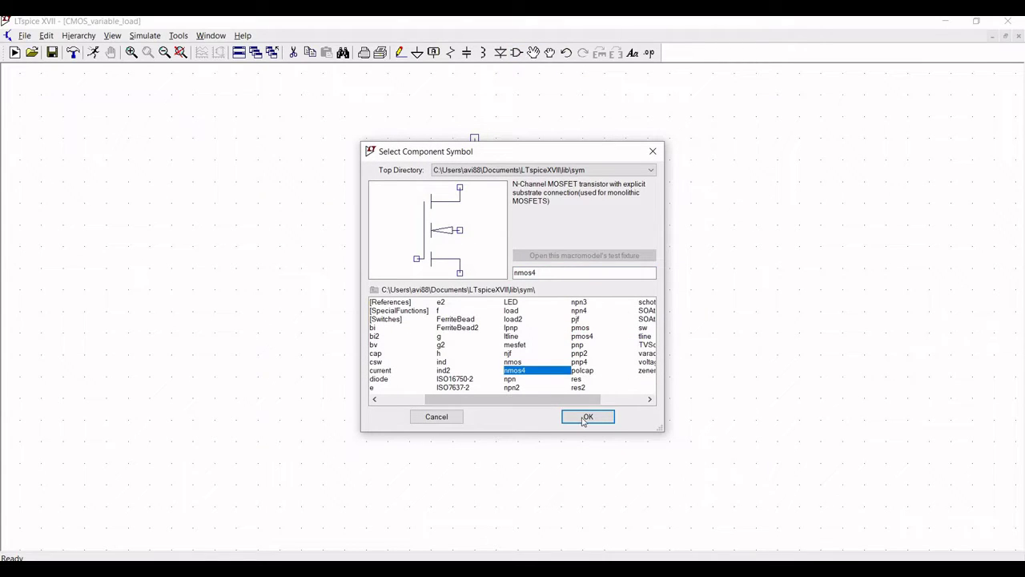
left_click(588, 417)
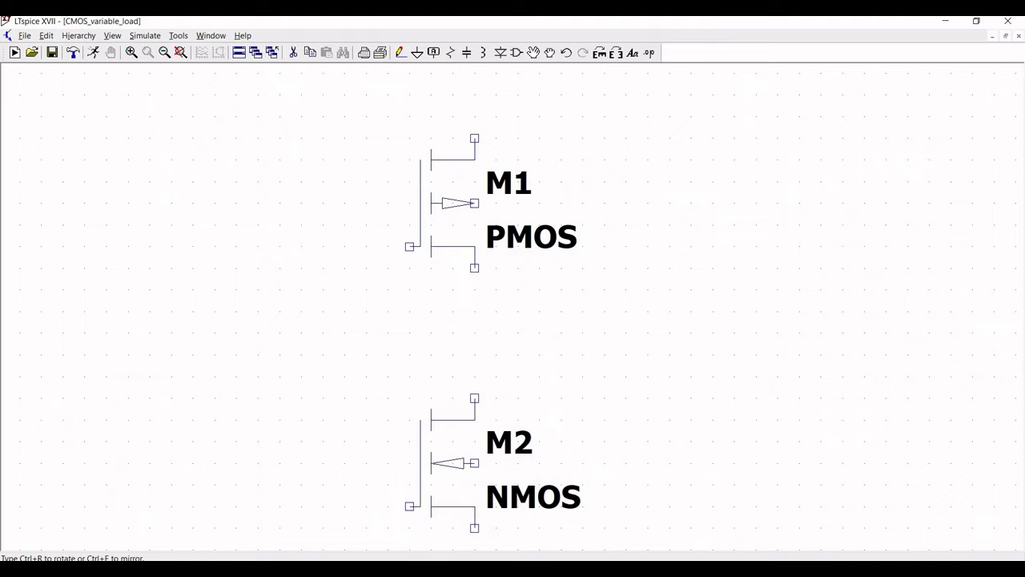
left_click(409, 398)
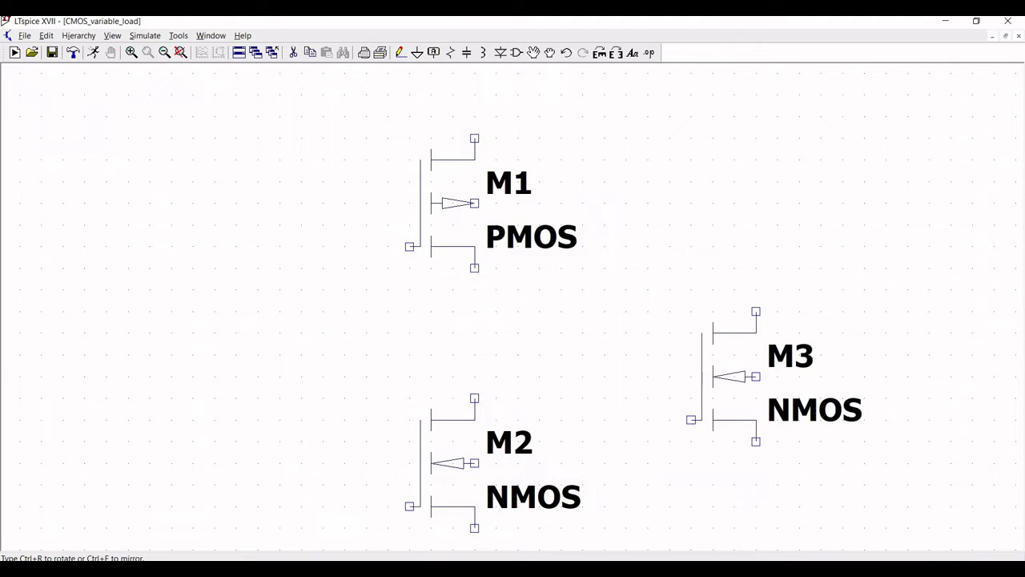
key("Escape")
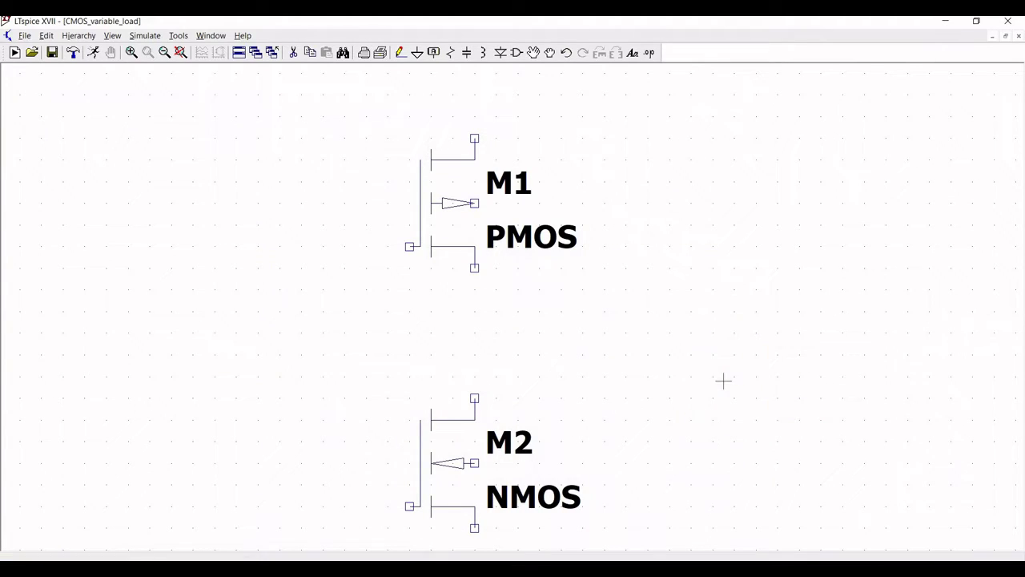
Connect M1's drain to M2's drain with a wire.
left_click(400, 53)
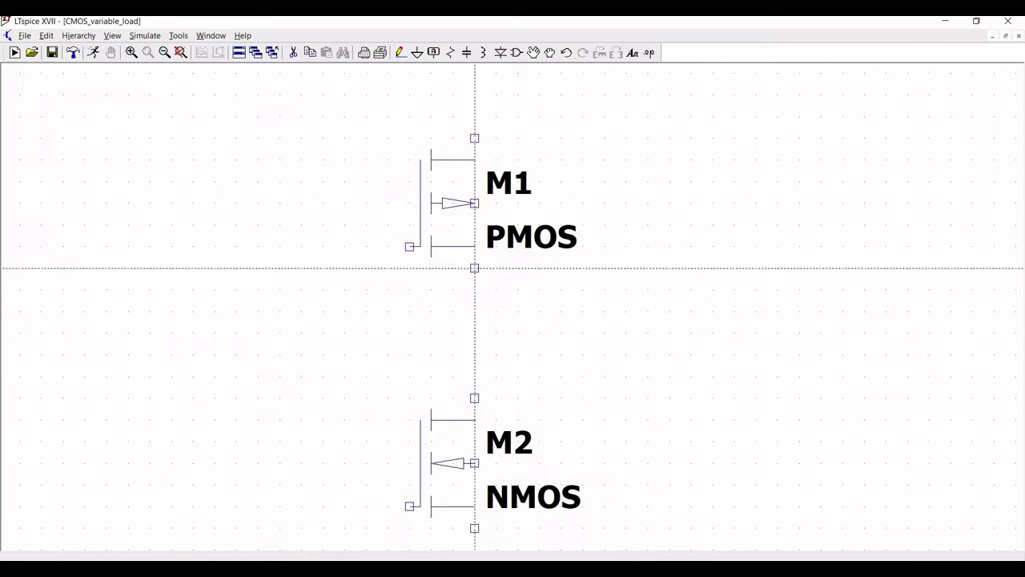
left_click(475, 269)
left_click(475, 397)
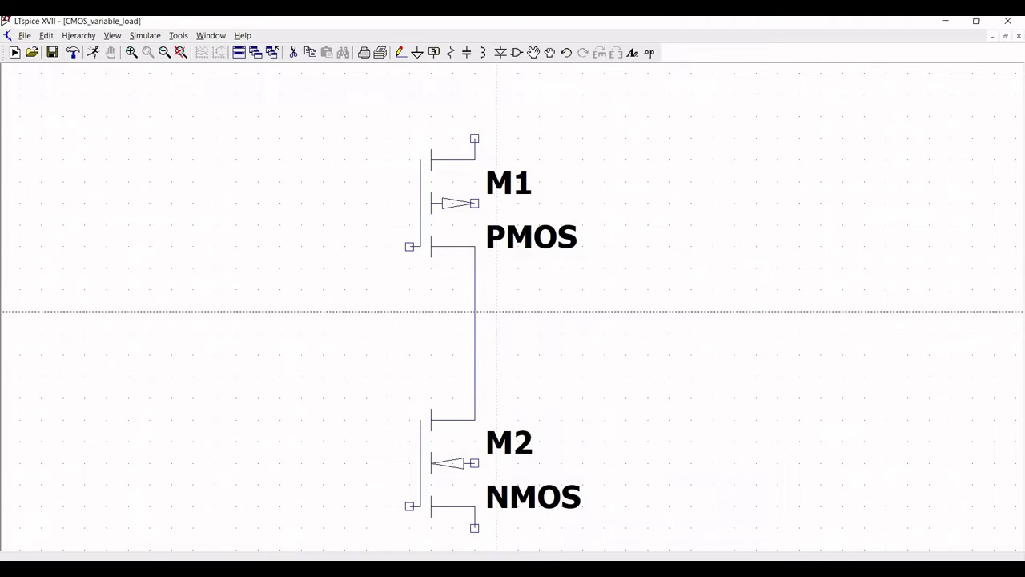
Route a wire from M1's gate around the left side down to M2's gate.
left_click(409, 247)
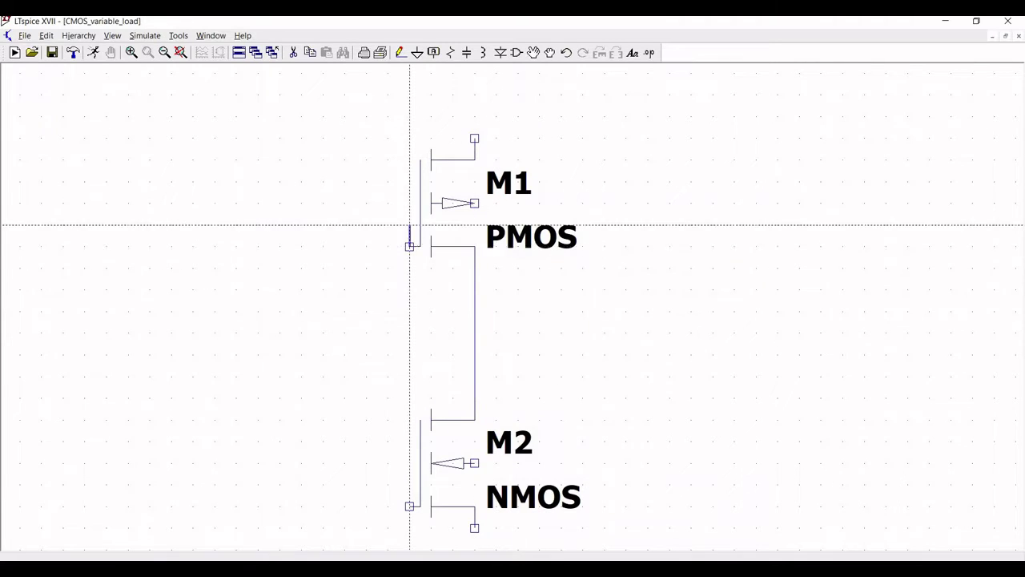
left_click(367, 246)
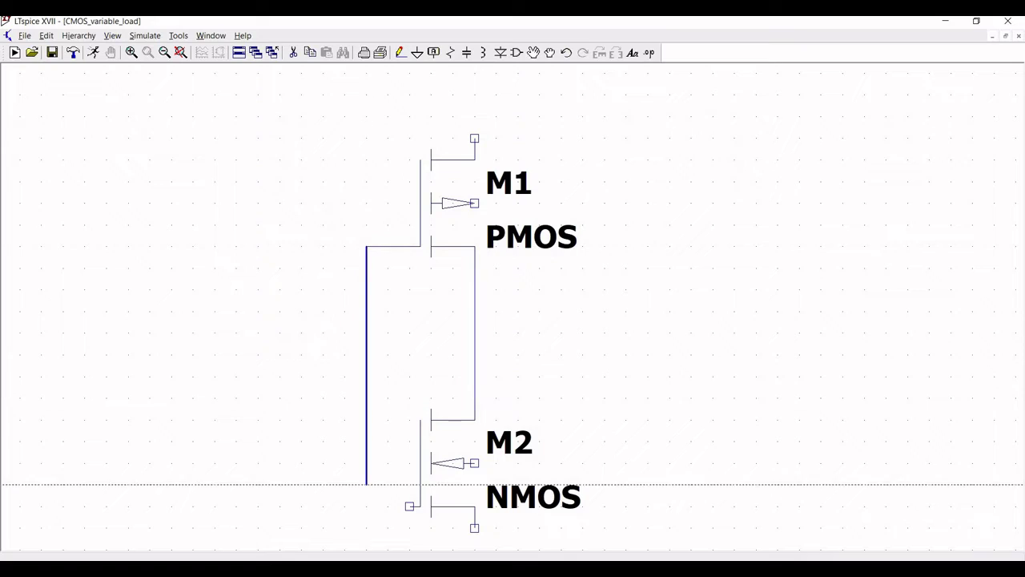
left_click(367, 506)
left_click(409, 507)
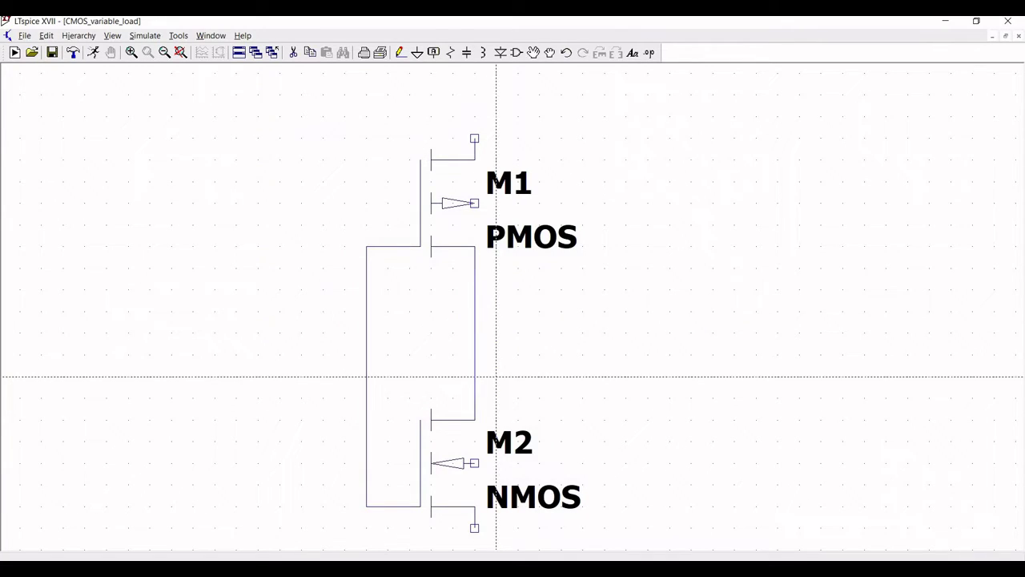
key("Escape")
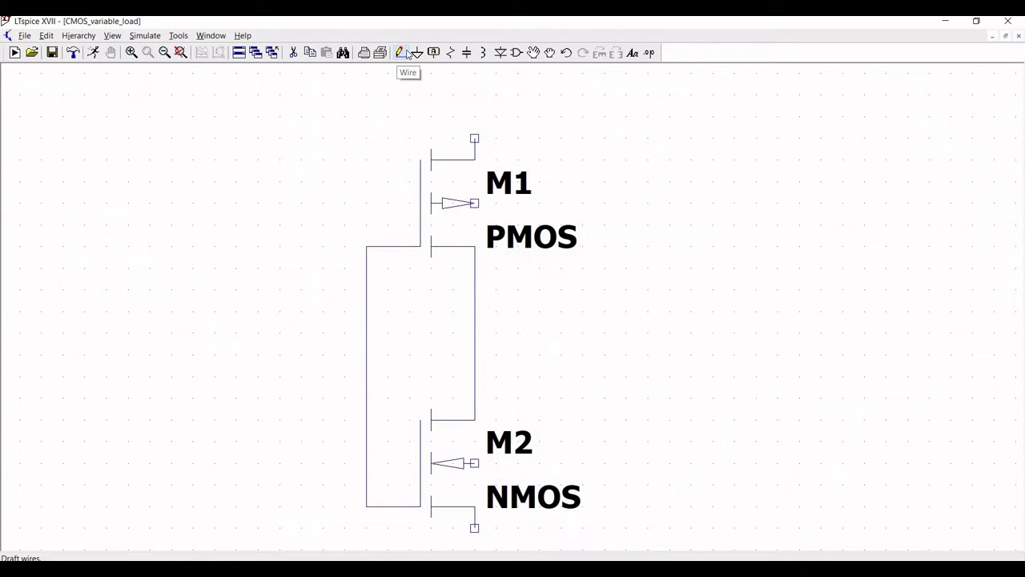
Place two voltage sources, V1 at the upper left and V2 below it.
left_click(516, 53)
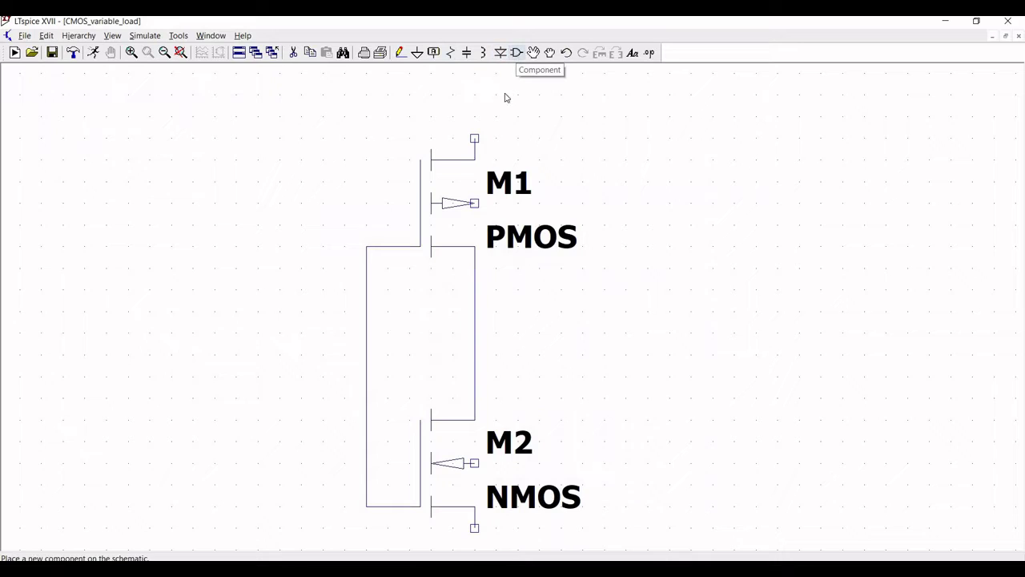
left_click(587, 399)
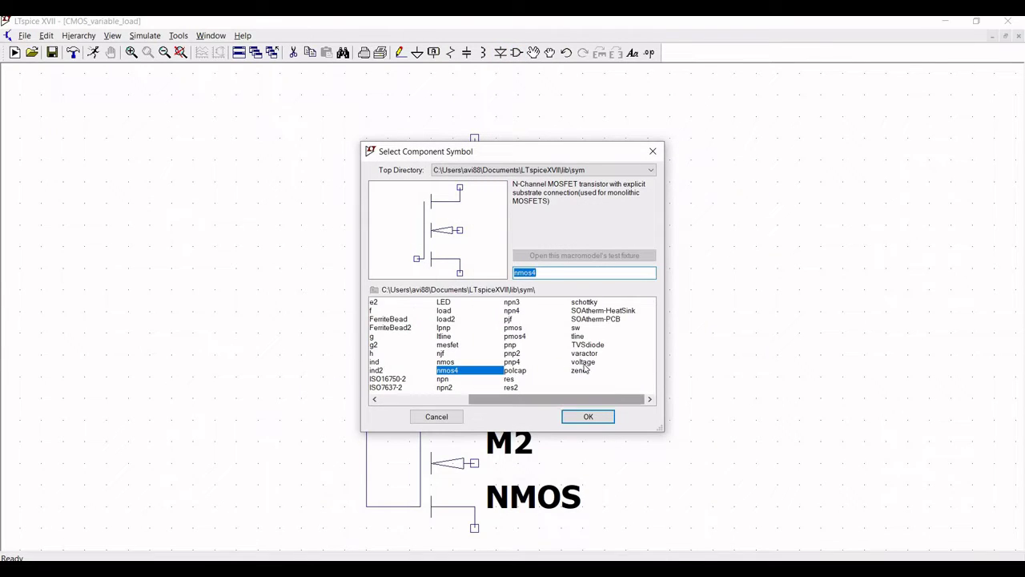
left_click(583, 363)
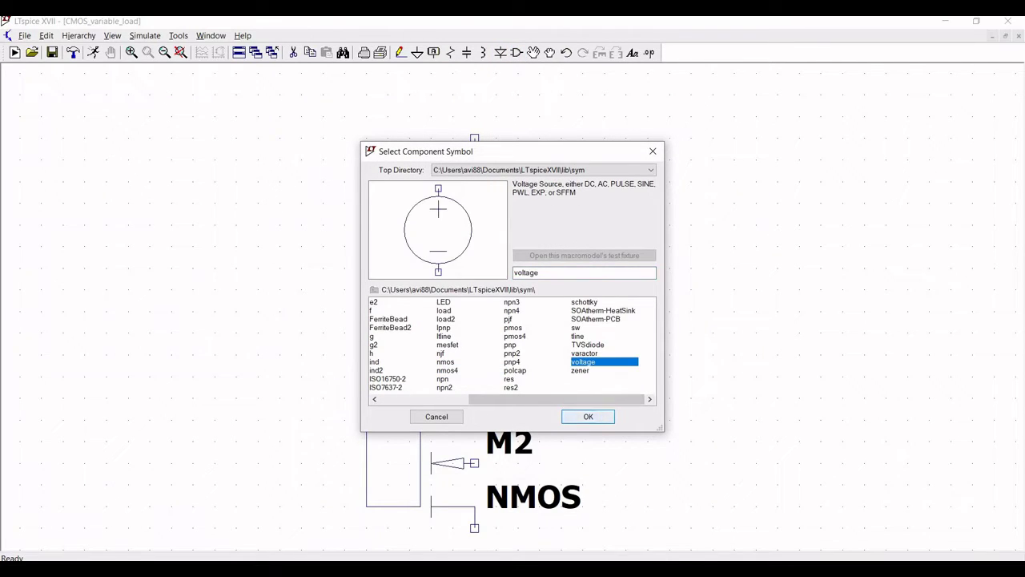
left_click(589, 416)
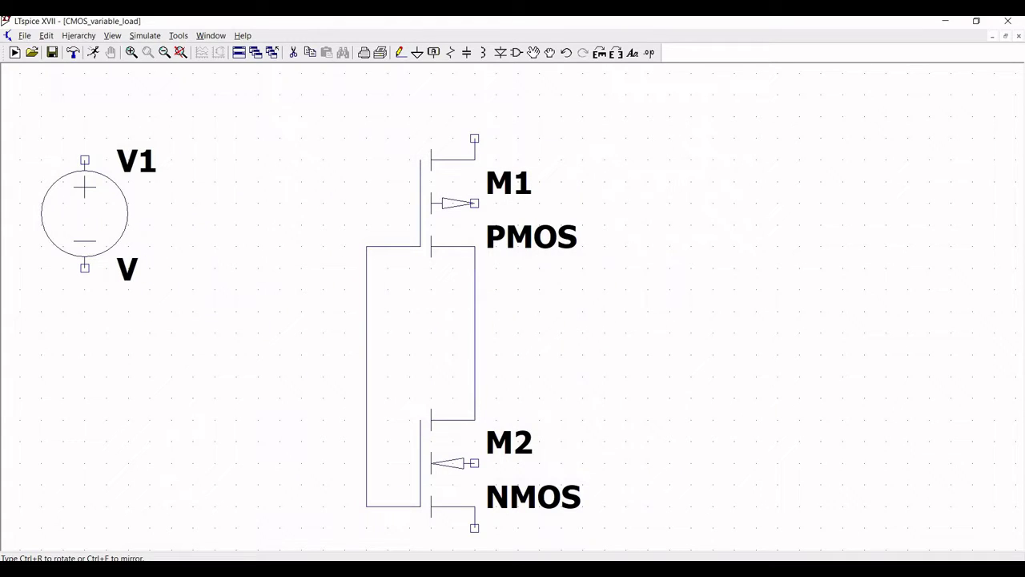
left_click(85, 200)
left_click(85, 439)
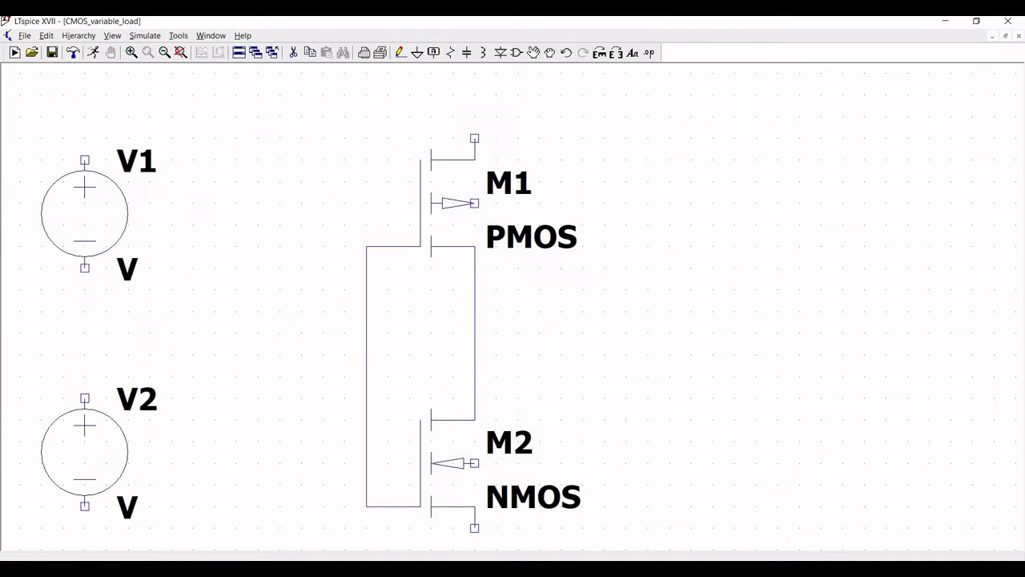
key("Escape")
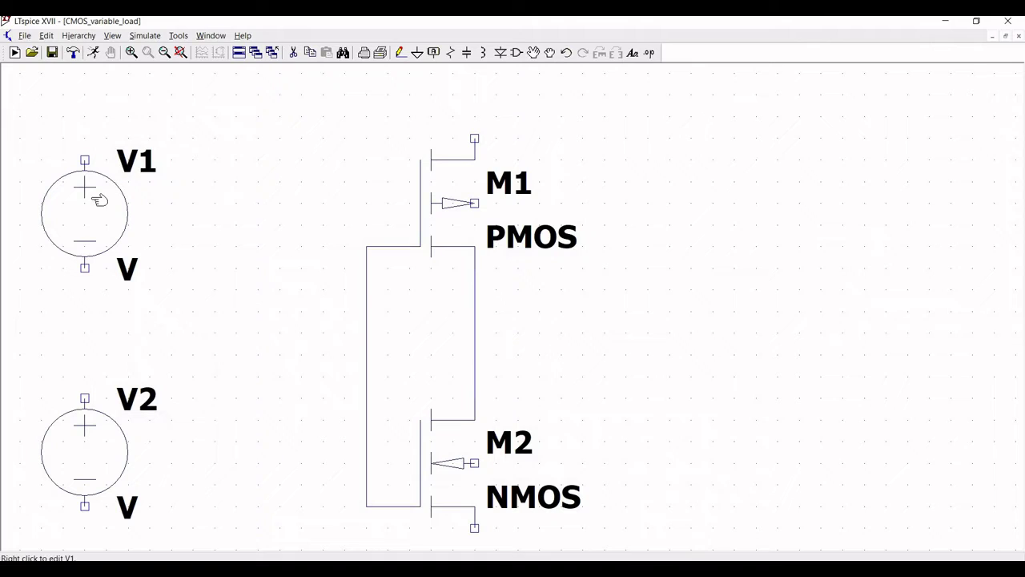
Set V1's DC value to 1.
right_click(97, 199)
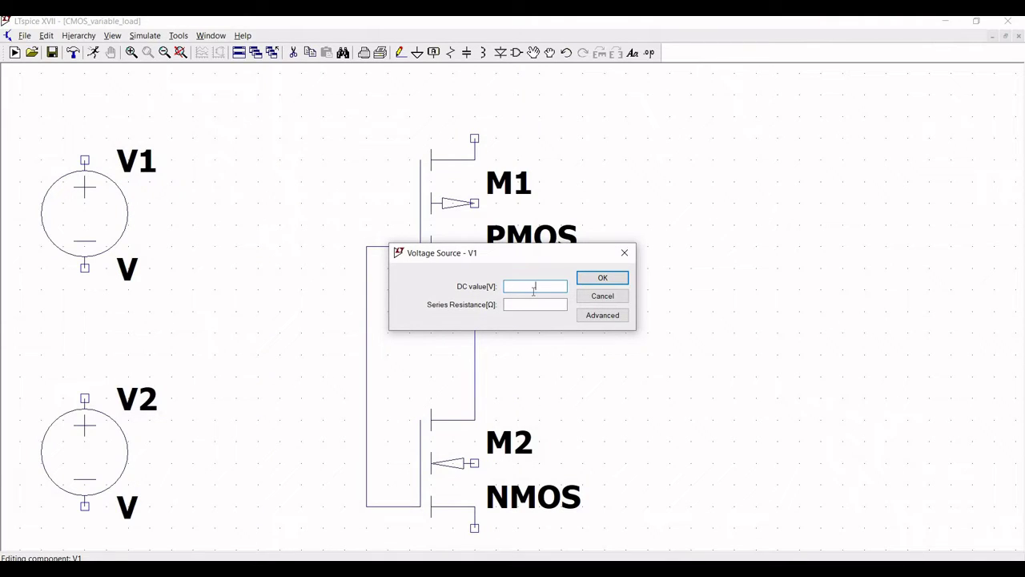
type("1")
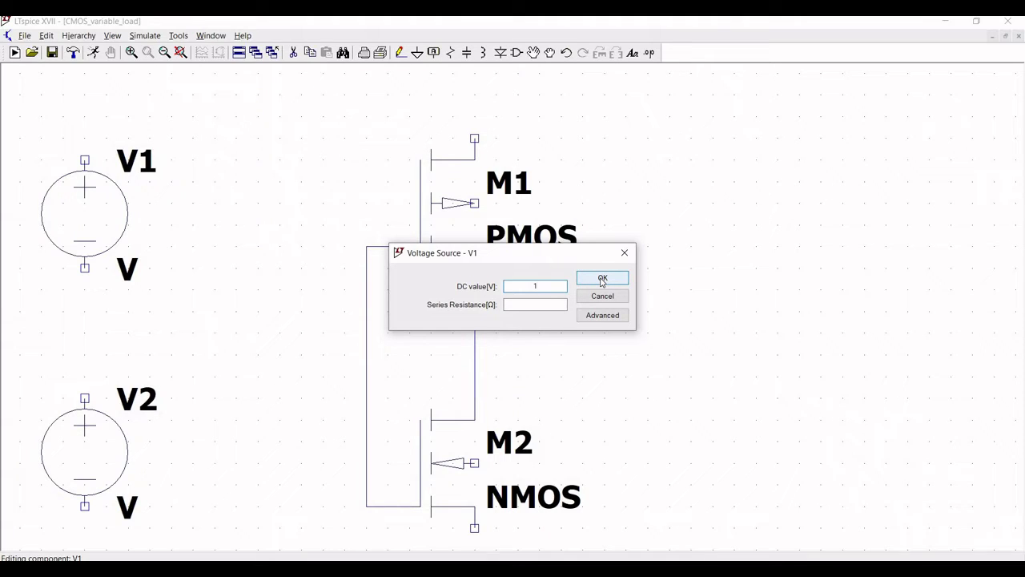
key("Return")
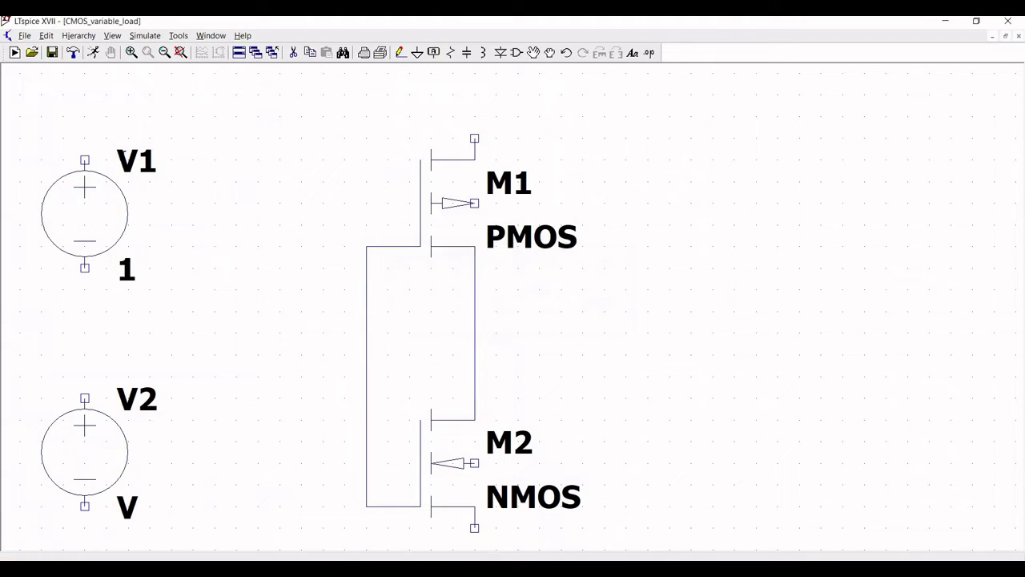
Rename source V1 to VDD.
right_click(130, 160)
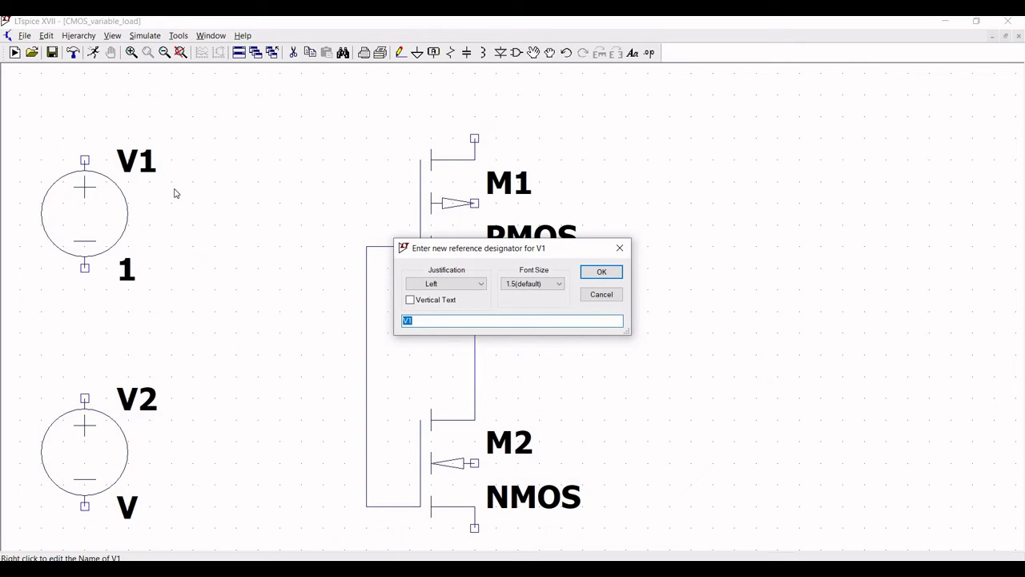
type("VDD")
key("Return")
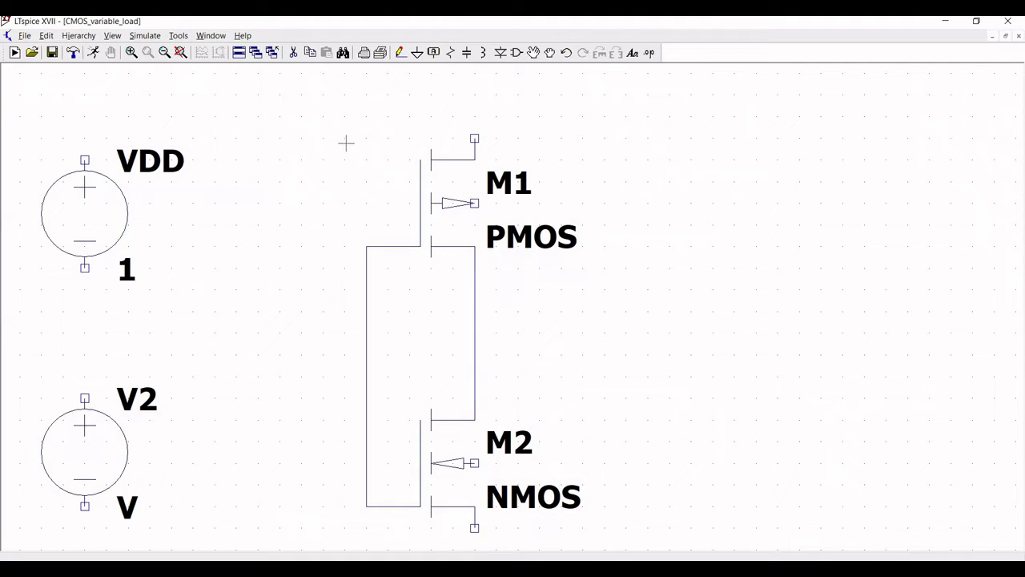
Switch V2's advanced settings to a PULSE source with Vinitial 0.
right_click(118, 438)
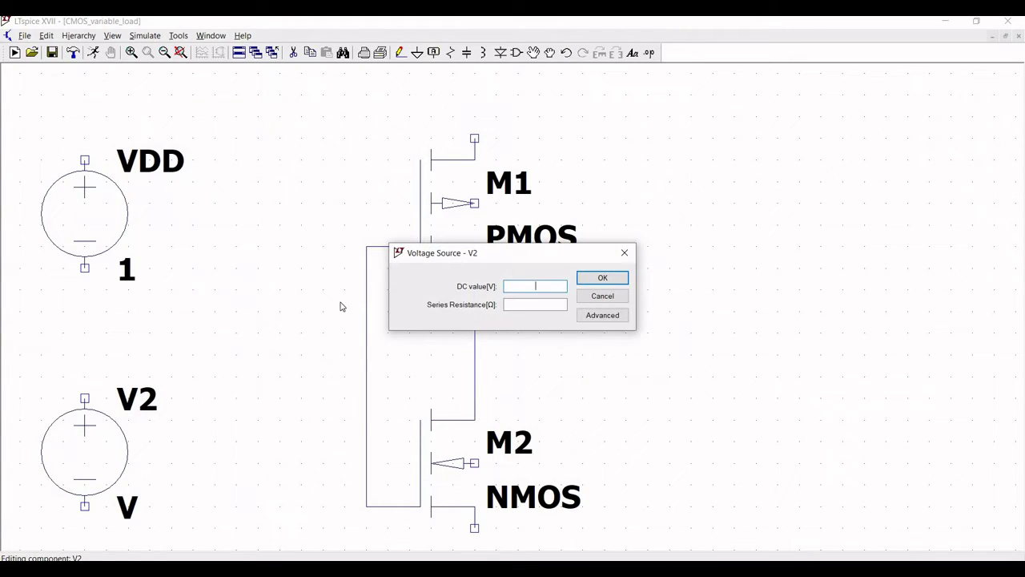
left_click(614, 317)
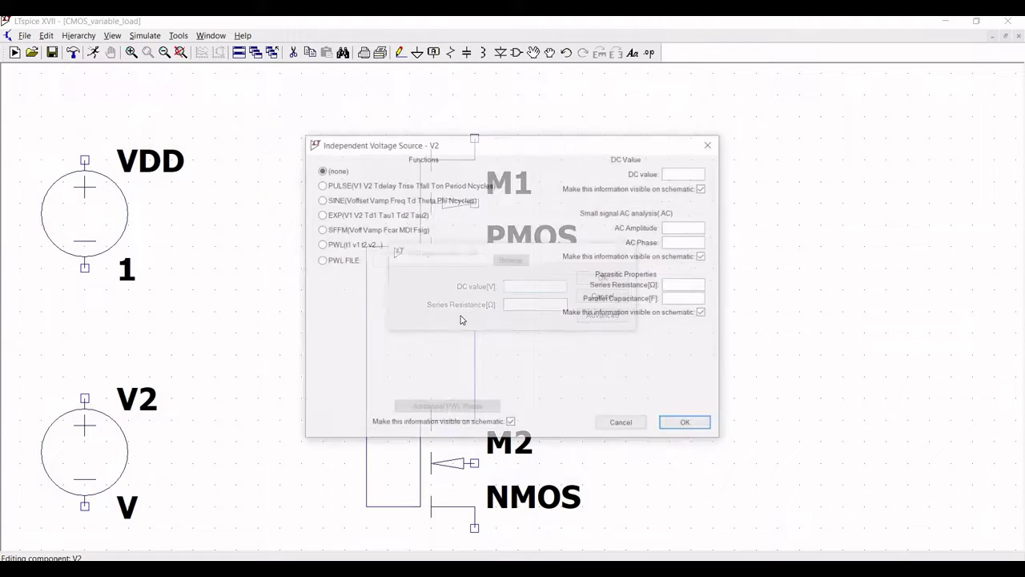
left_click(321, 186)
left_click(467, 290)
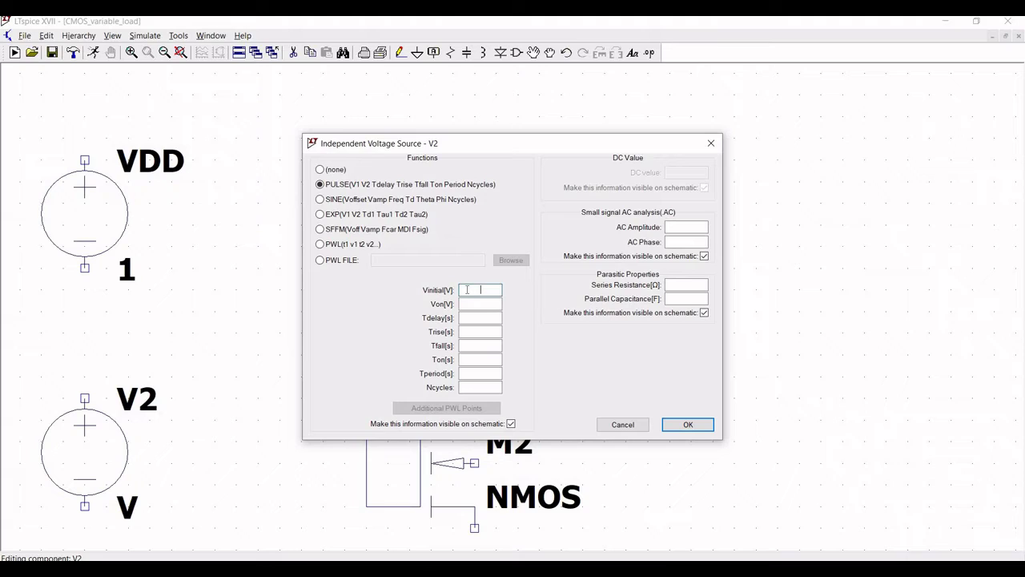
type("0")
Enter Von 1, Tdelay 500p, Trise 1p, Tfall 1p and Ton 1000p, then apply.
left_click(472, 304)
left_click(475, 319)
type("500")
left_click(475, 330)
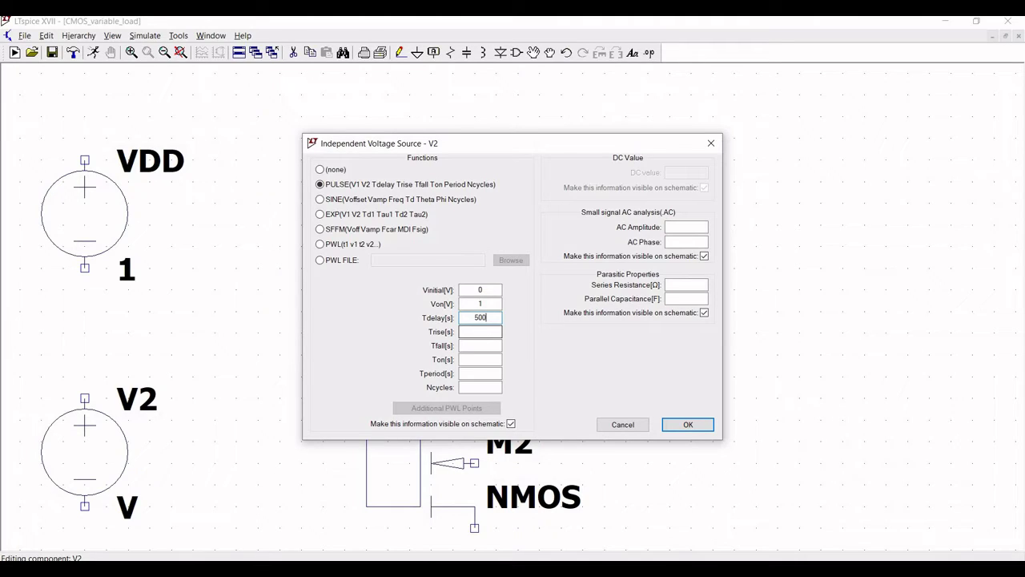
type("p")
left_click(478, 329)
type("1p")
left_click(487, 347)
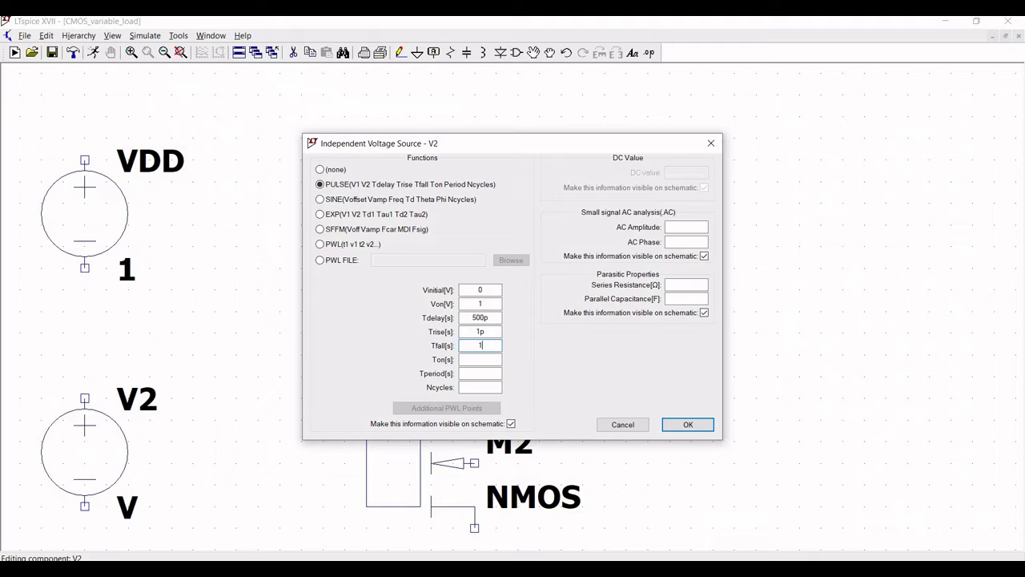
type("1000")
type("p")
left_click(484, 359)
type("1000")
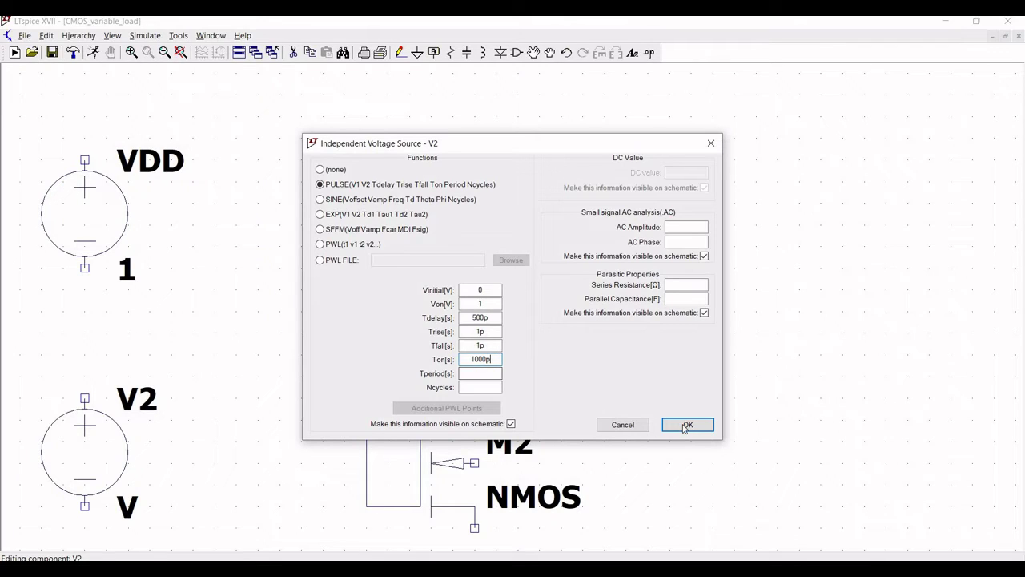
left_click(682, 425)
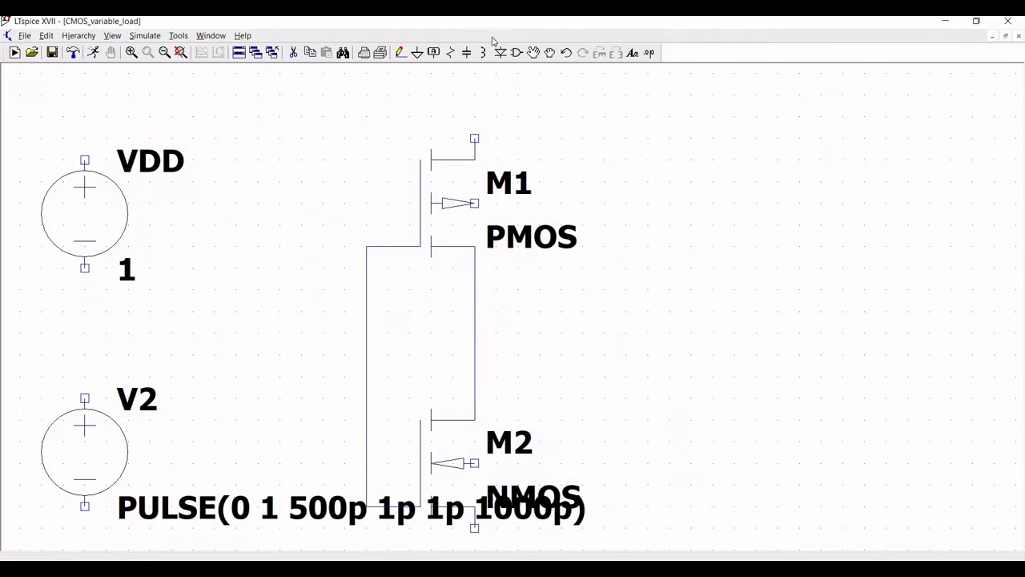
Move V2's PULSE label beneath the source.
left_click(533, 52)
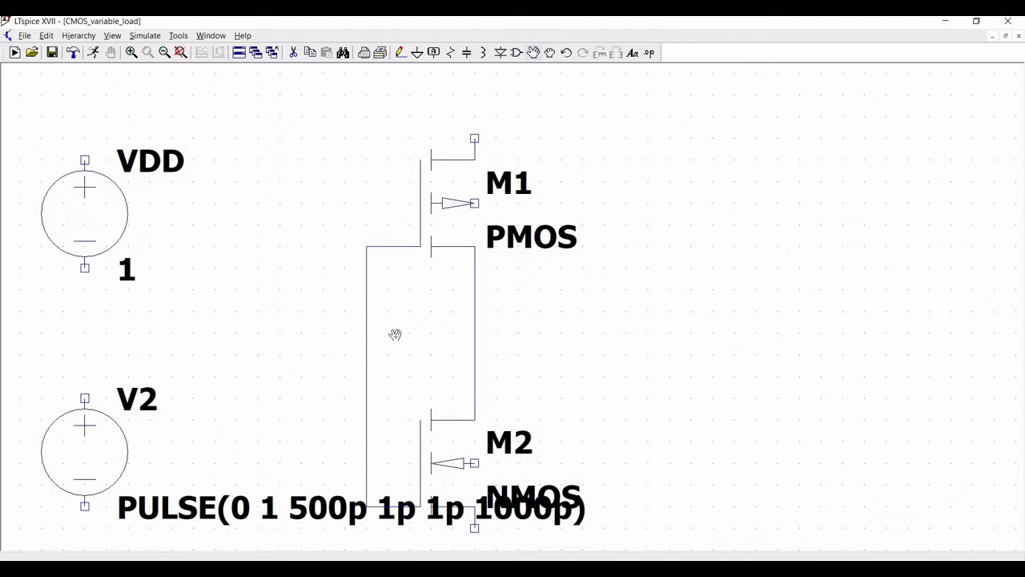
left_click(290, 508)
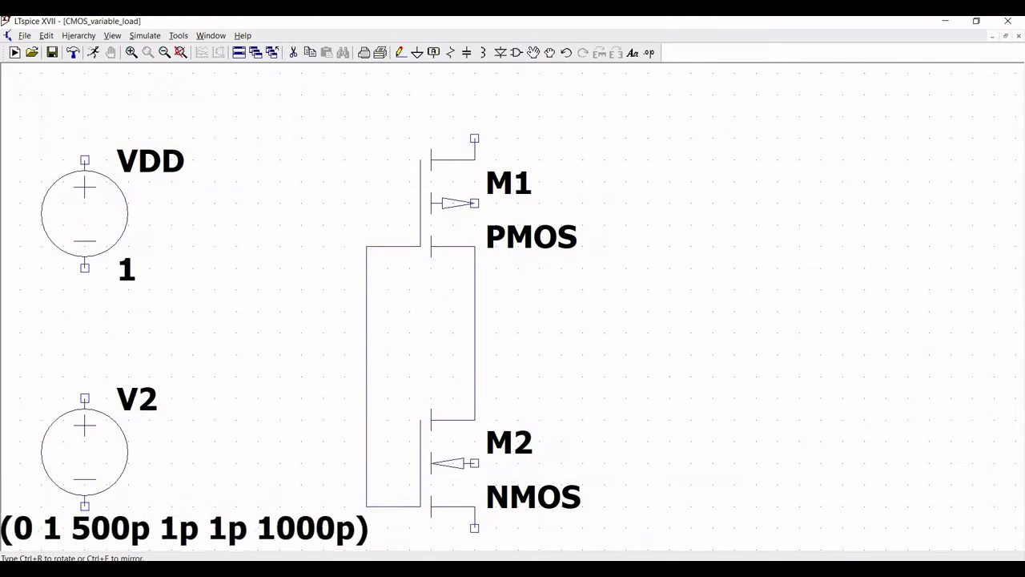
scroll(292, 304, "down", 5)
left_click(293, 330)
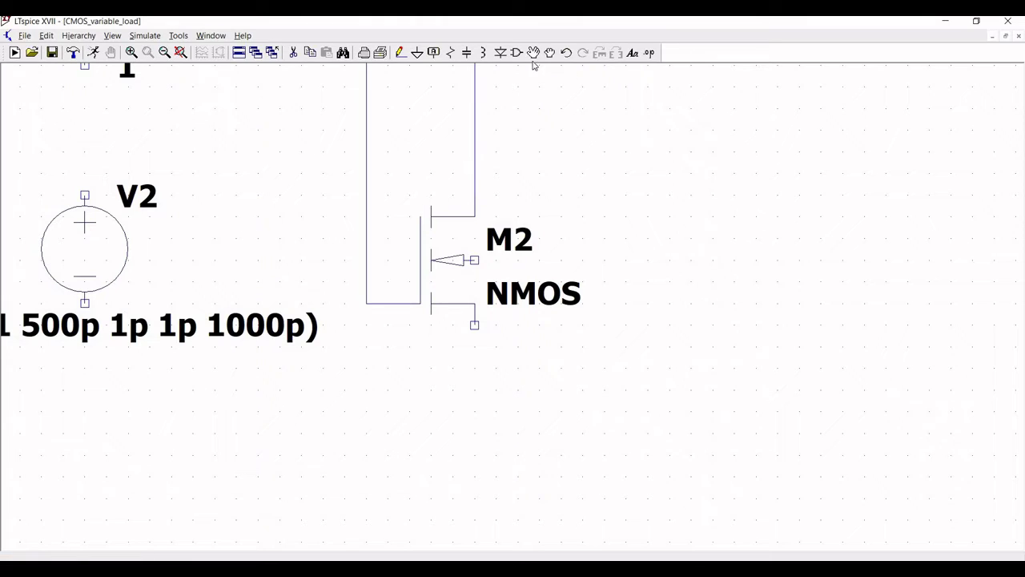
left_click_drag(291, 319, 201, 196)
left_click_drag(294, 259, 389, 342)
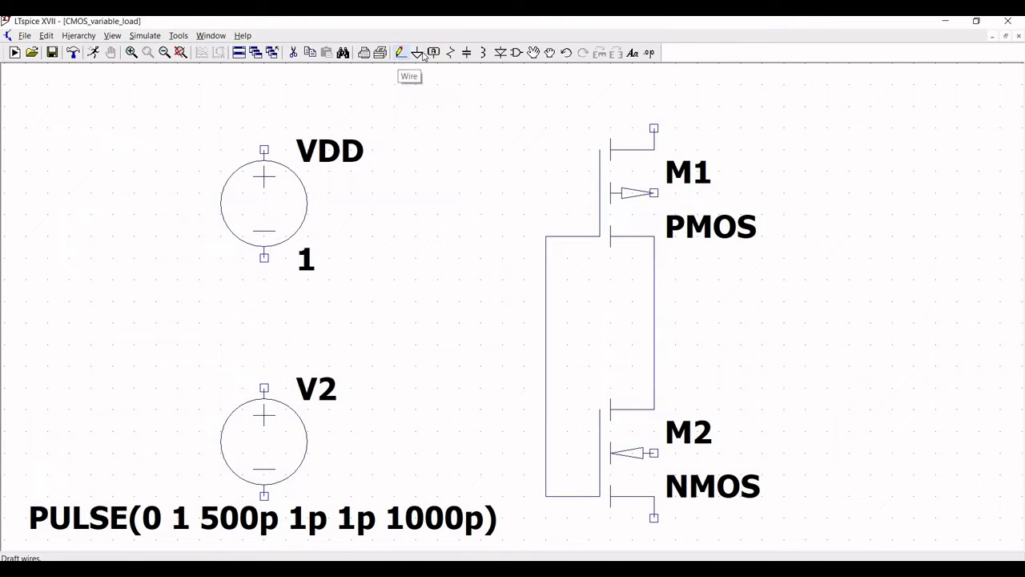
Place ground symbols below VDD and V2, then begin a wire at VDD's lower terminal.
left_click(420, 53)
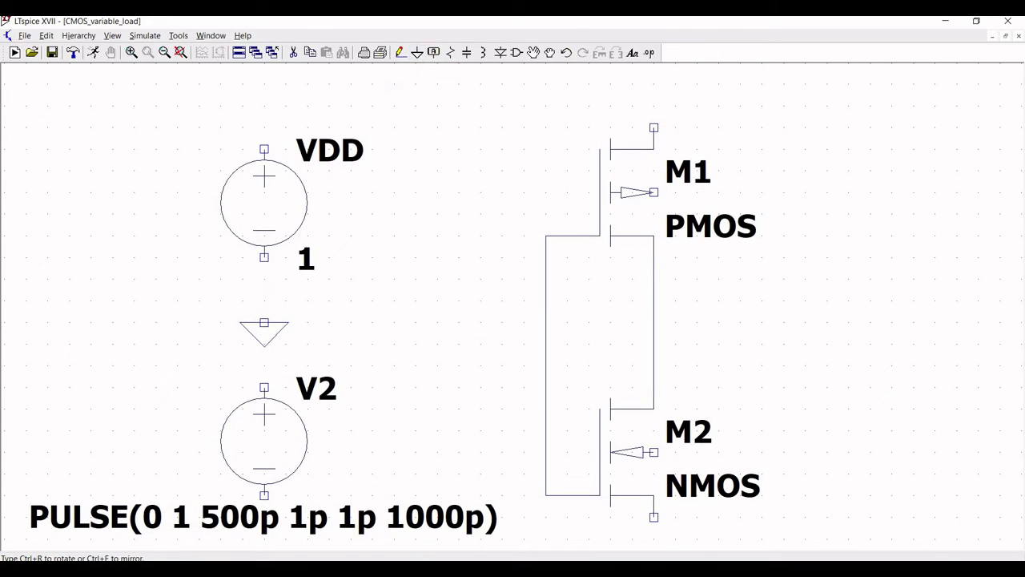
left_click(264, 301)
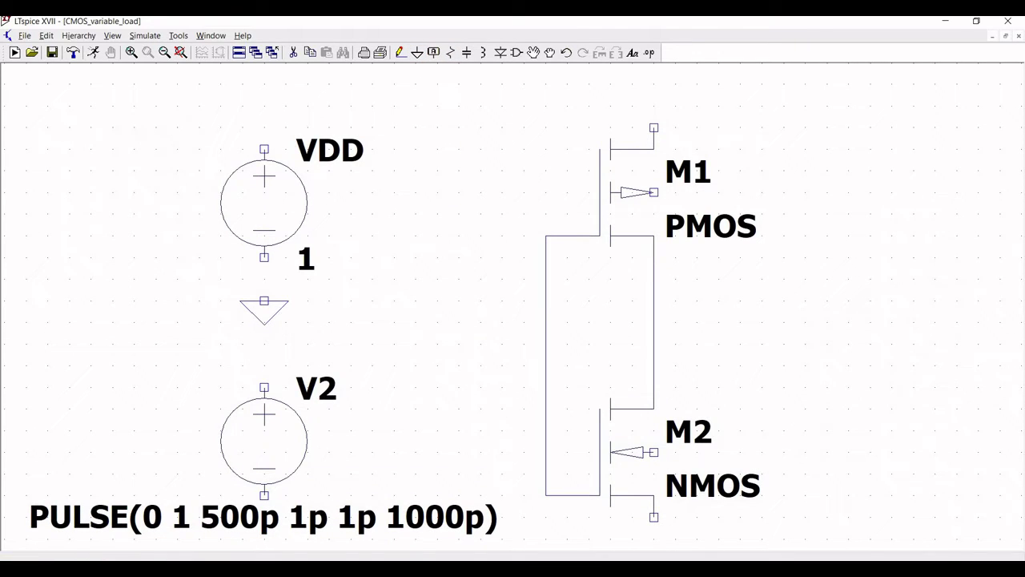
scroll(265, 492, "down", 5)
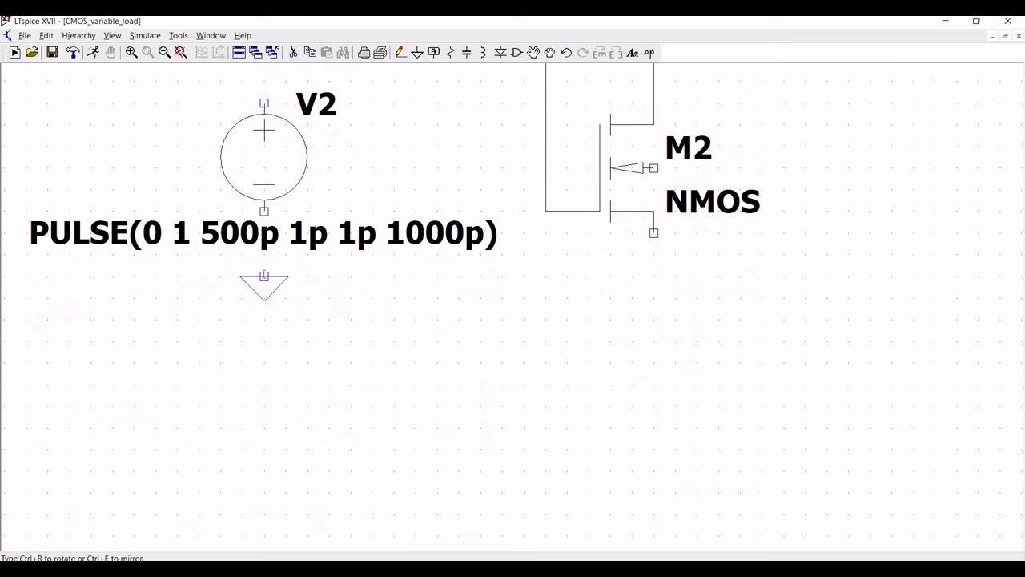
left_click(264, 277)
right_click(433, 276)
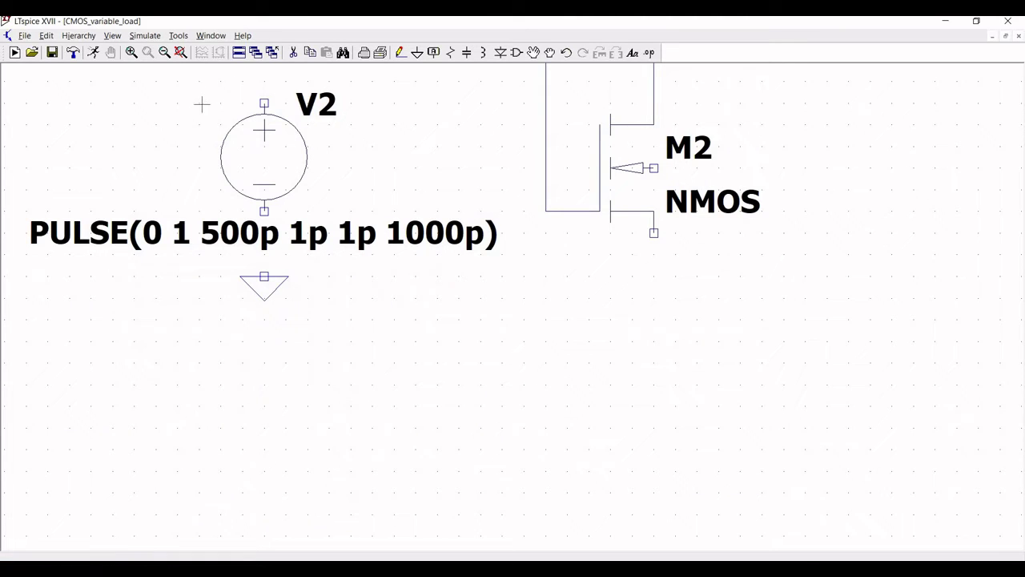
scroll(202, 104, "up", 5)
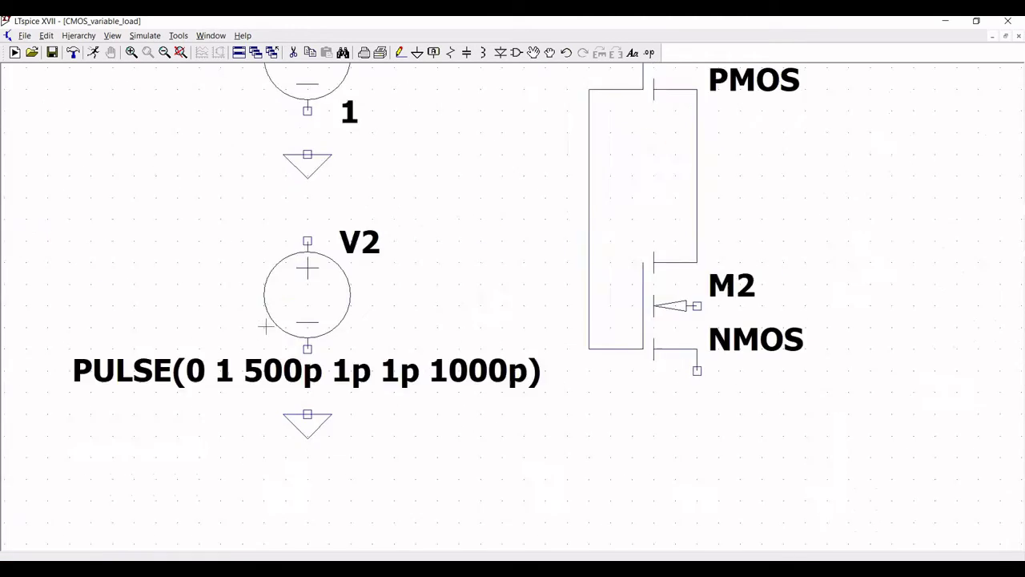
left_click(164, 53)
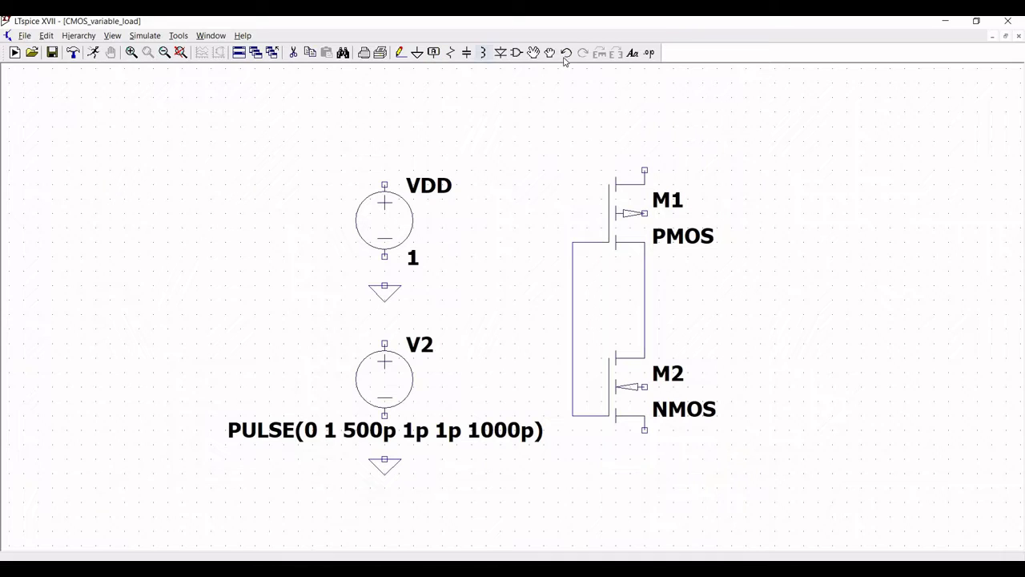
left_click(399, 52)
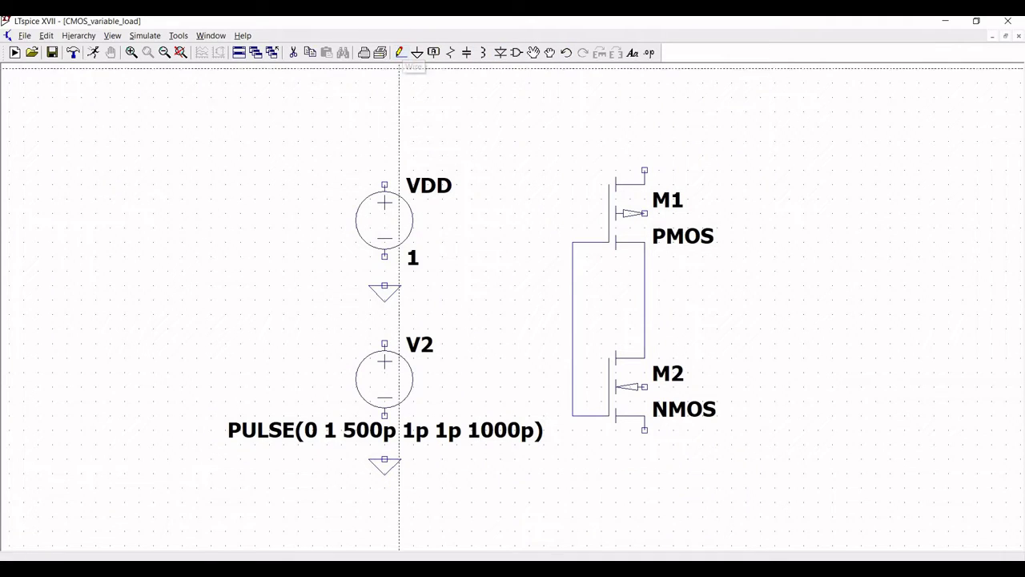
left_click(385, 256)
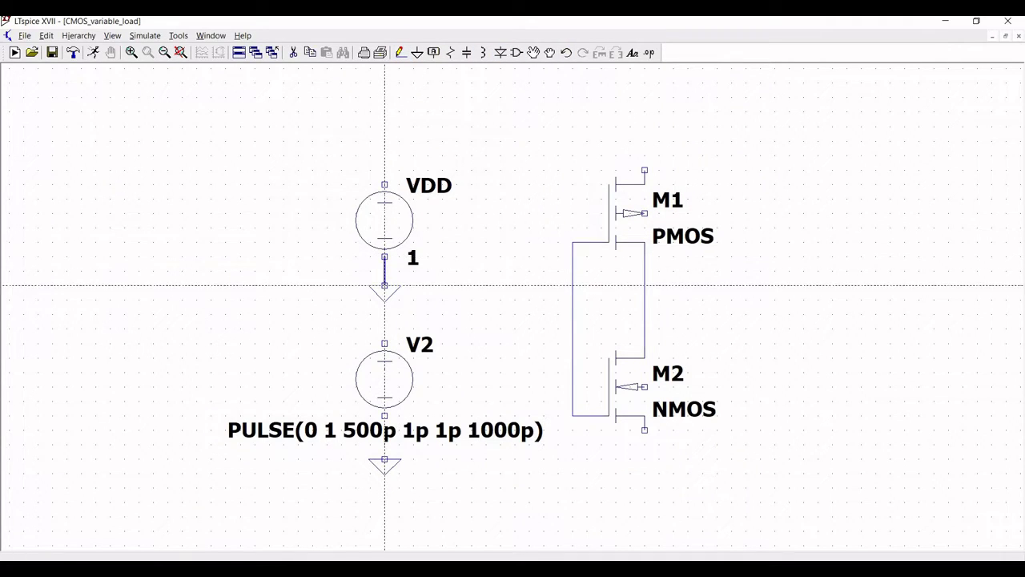
Wire the lower terminals of VDD and V2 to their grounds.
left_click(384, 284)
left_click(385, 415)
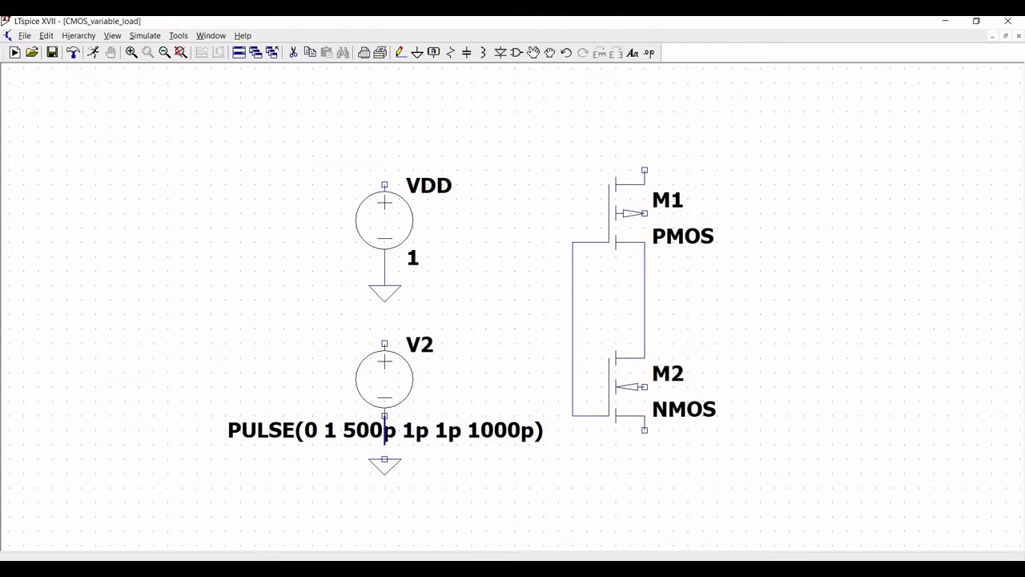
left_click(384, 461)
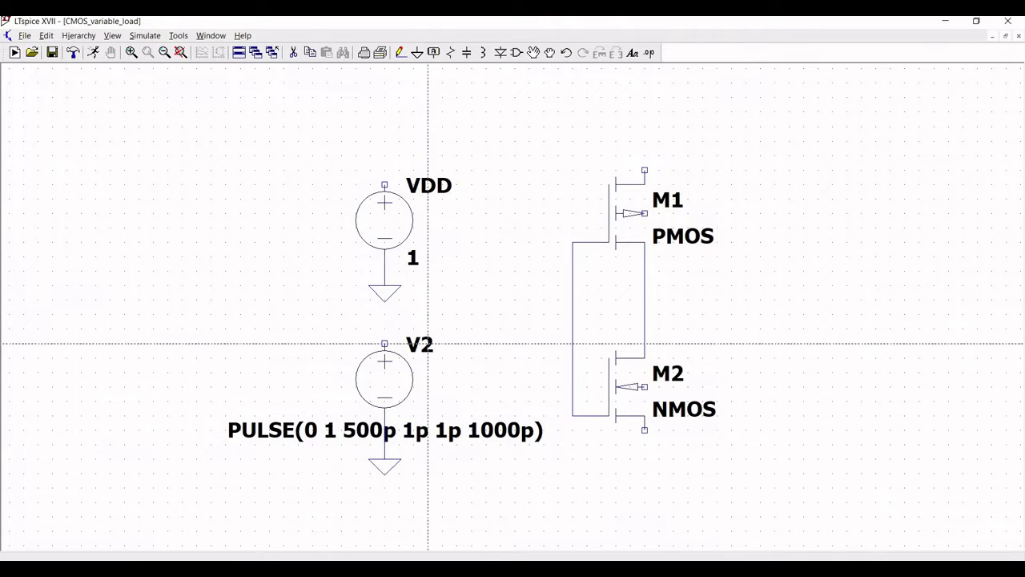
key("ctrl+z")
key("ctrl+z")
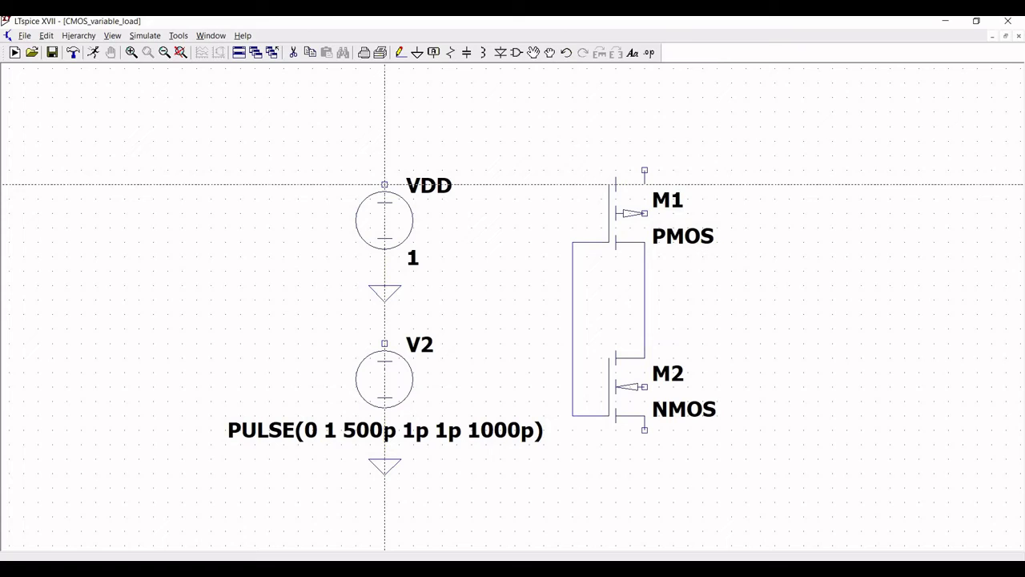
Draw short wires rising from the top terminals of VDD and V2.
left_click(385, 184)
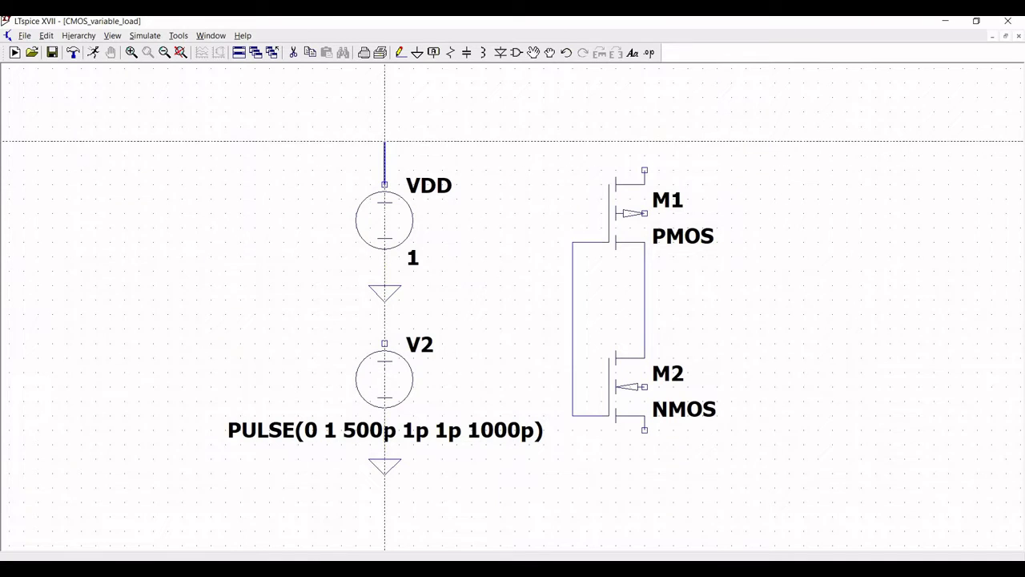
left_click(400, 53)
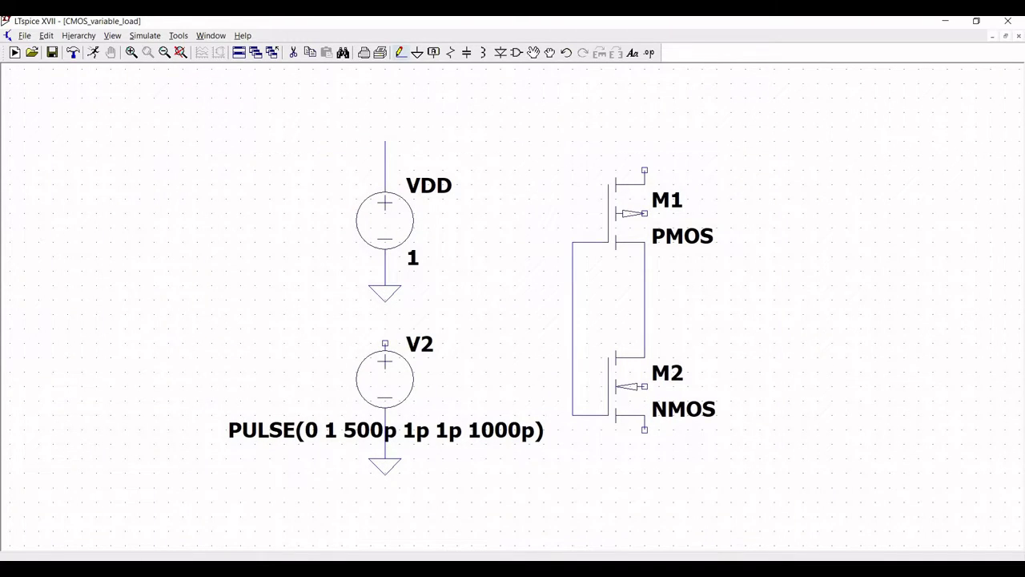
left_click(385, 343)
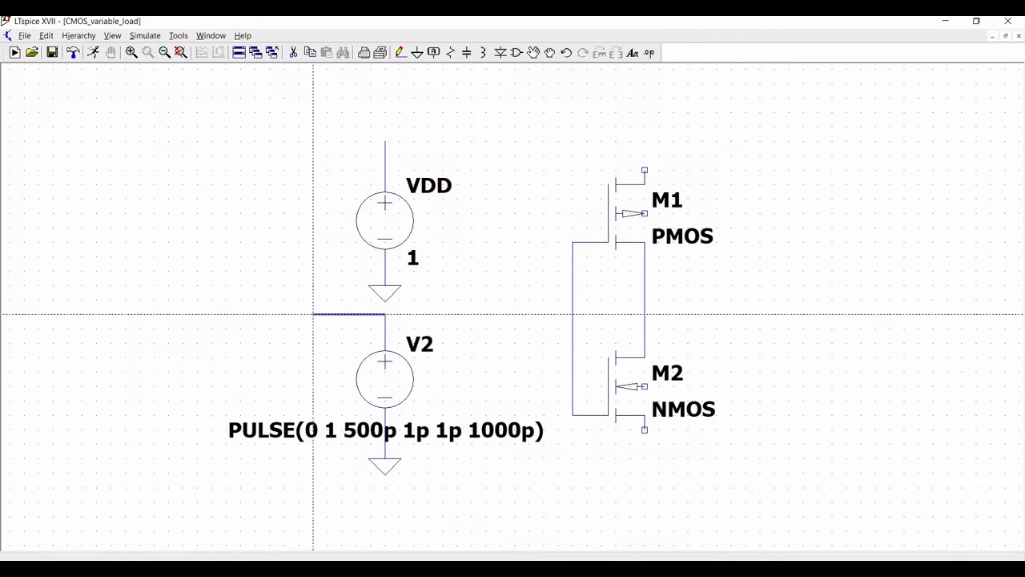
key("Escape")
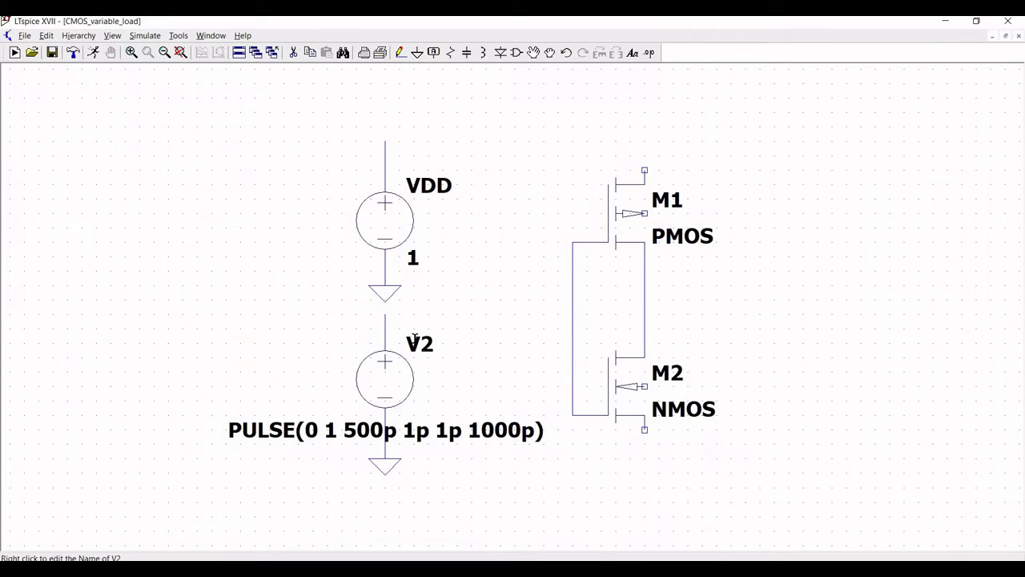
Change the pulse source's reference designator from V2 to Vin.
right_click(415, 337)
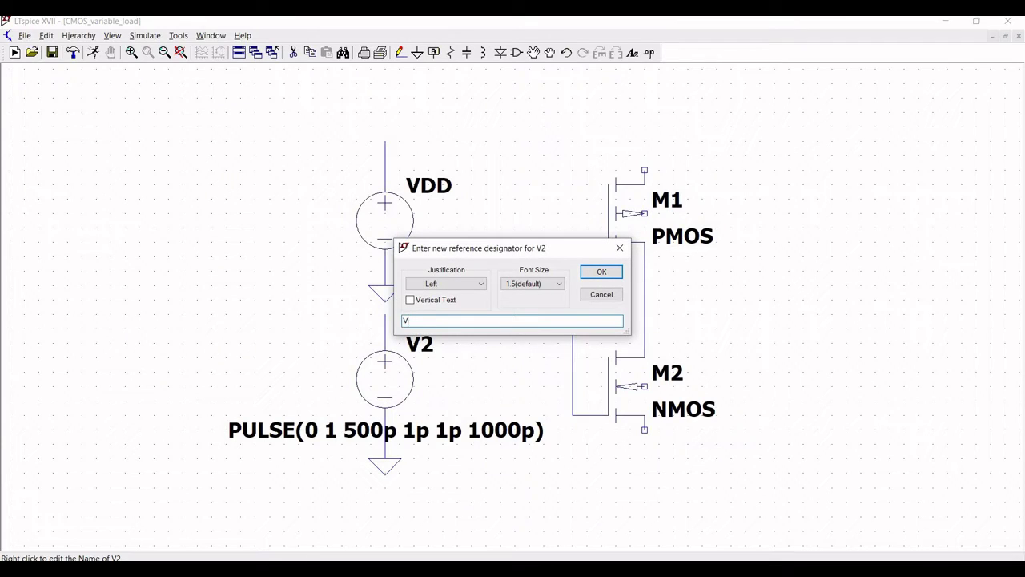
left_click(601, 271)
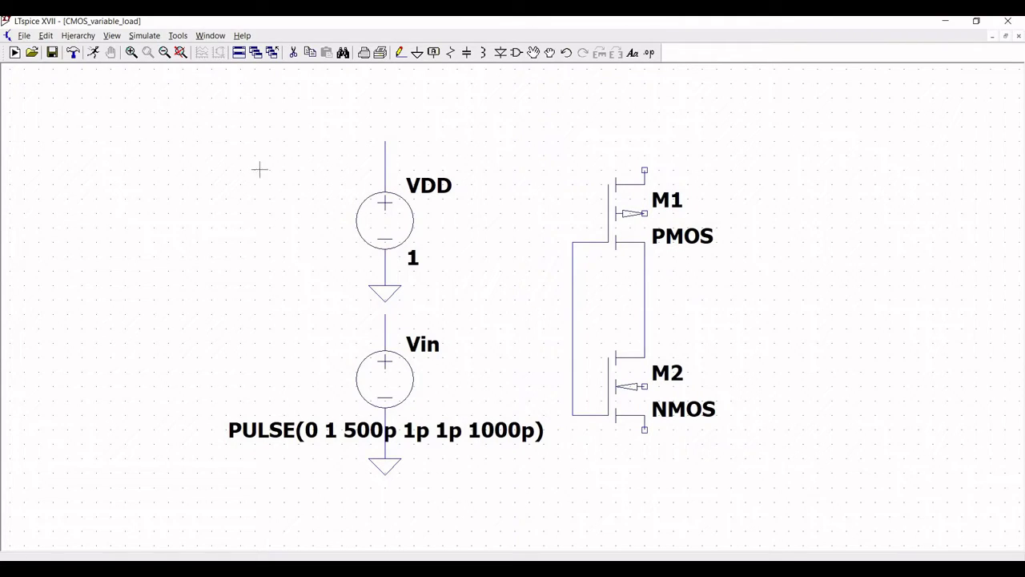
Attach a rotated VDD net label to the supply source's top wire.
left_click(434, 52)
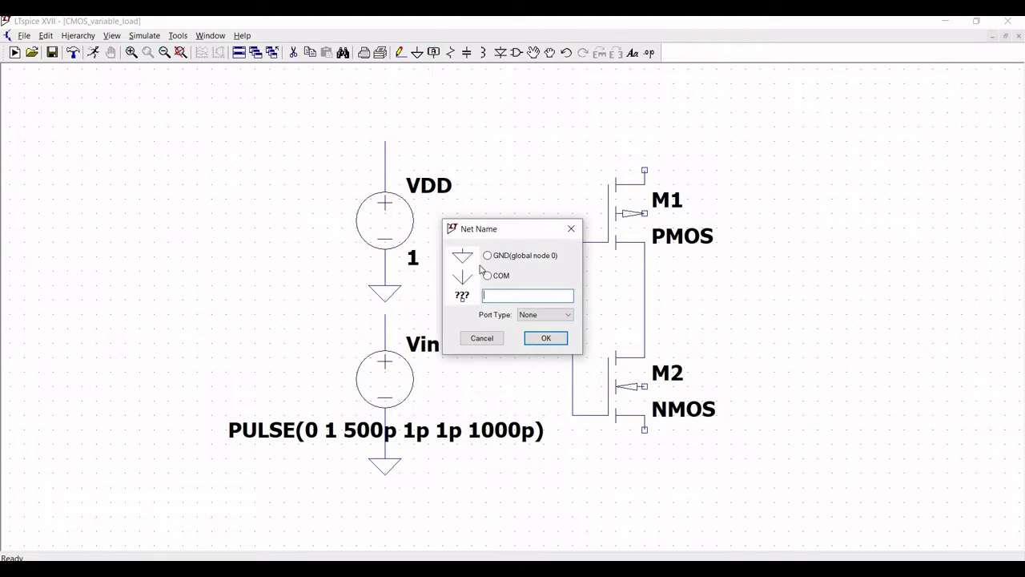
type("VDD")
key("Return")
key("ctrl+r")
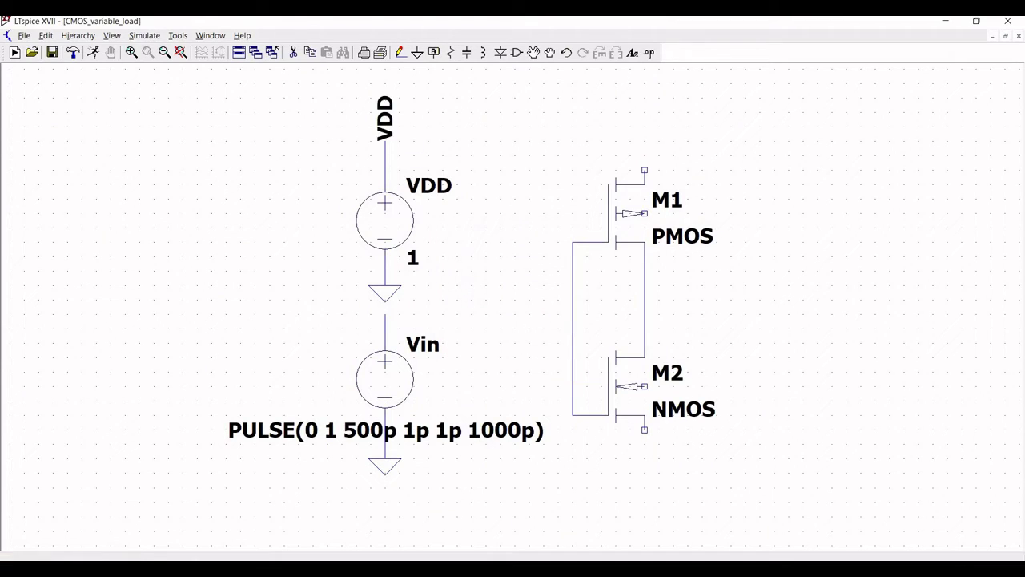
left_click(386, 141)
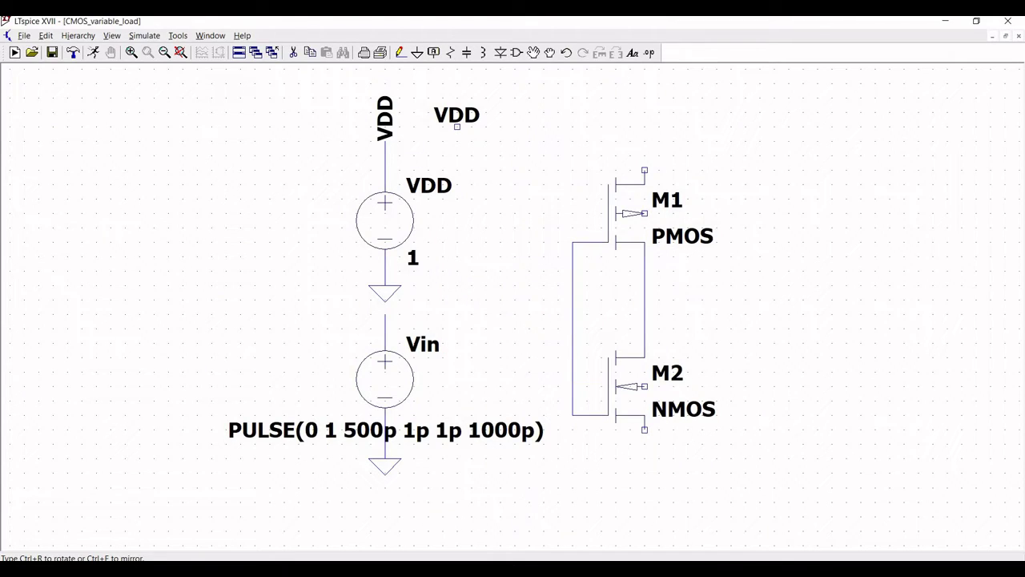
key("Escape")
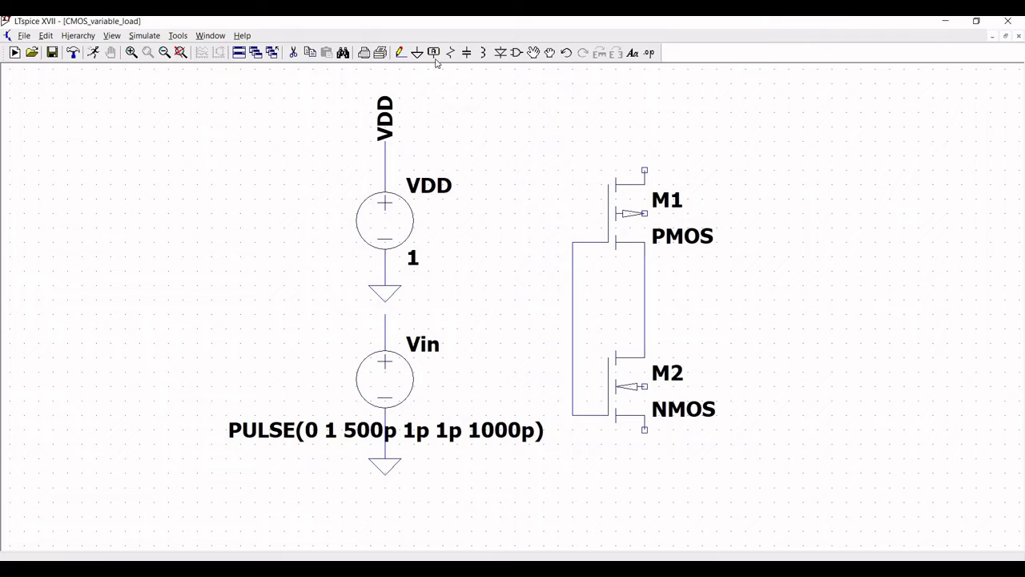
Attach a Vin net label to the pulse source's top wire.
key("F4")
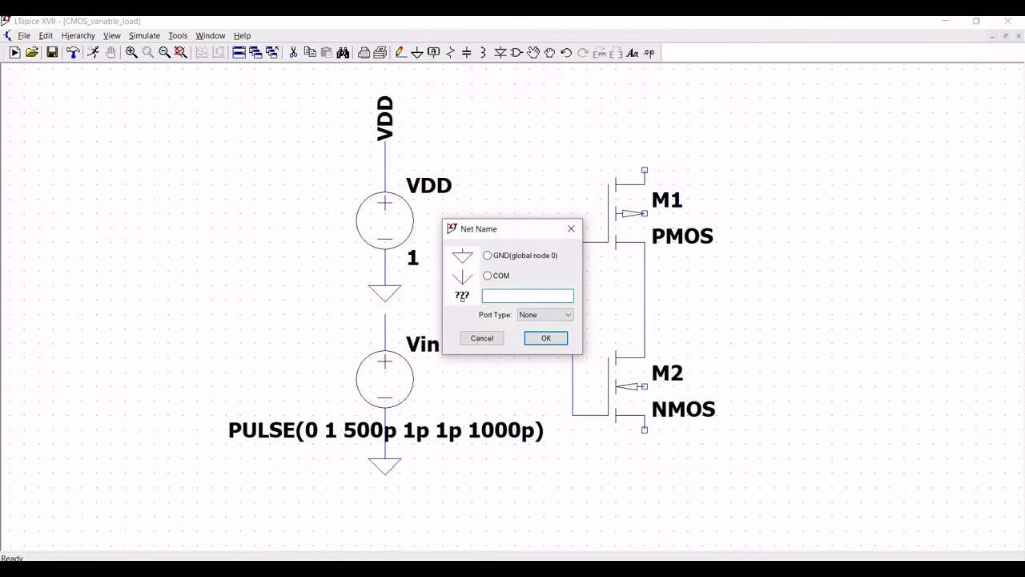
type("Vin")
left_click(546, 338)
left_click(384, 329)
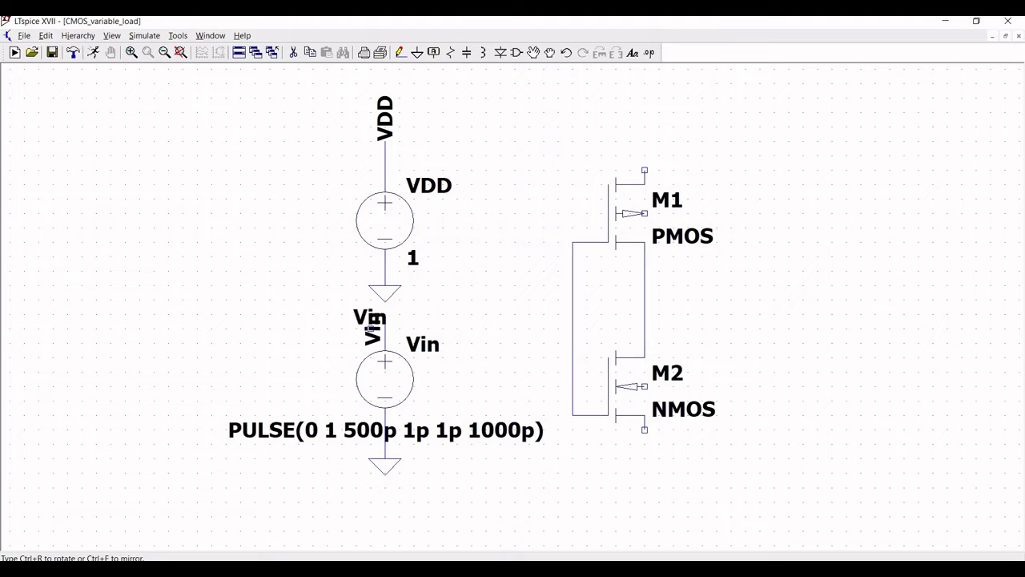
key("Escape")
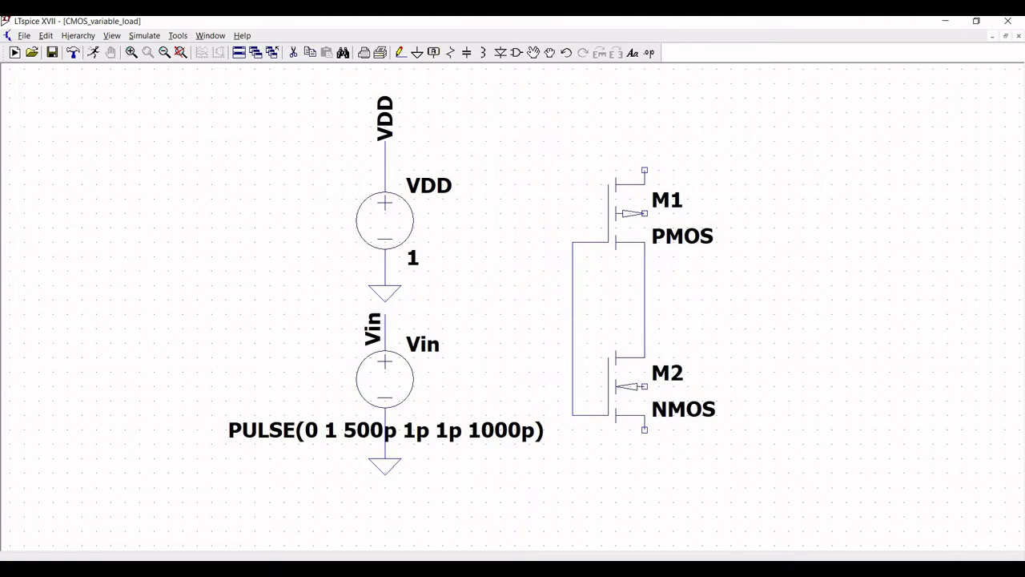
Draw an input wire leading left from the joined gate line.
left_click(400, 52)
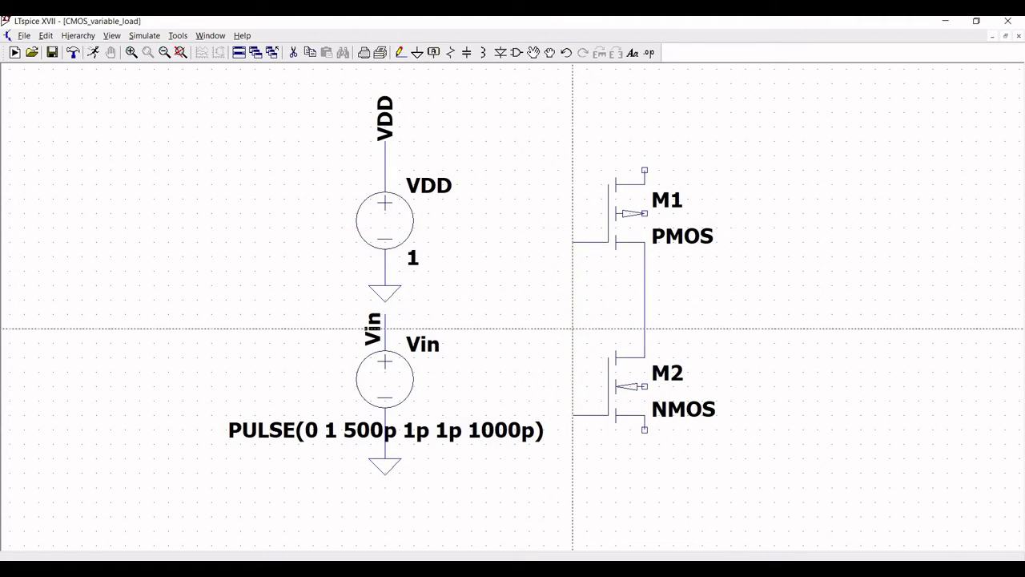
left_click(572, 329)
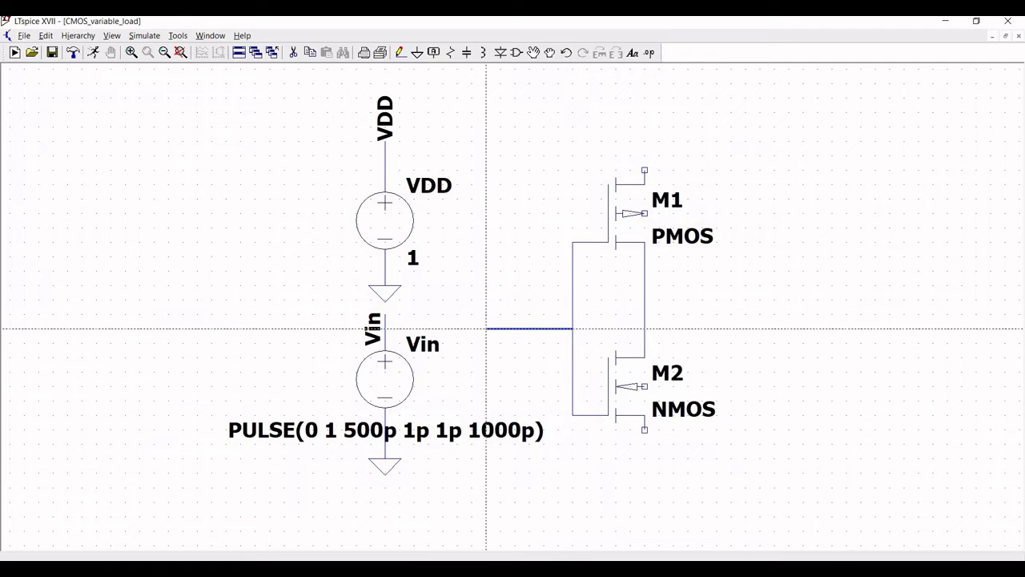
left_click(487, 329)
key("Escape")
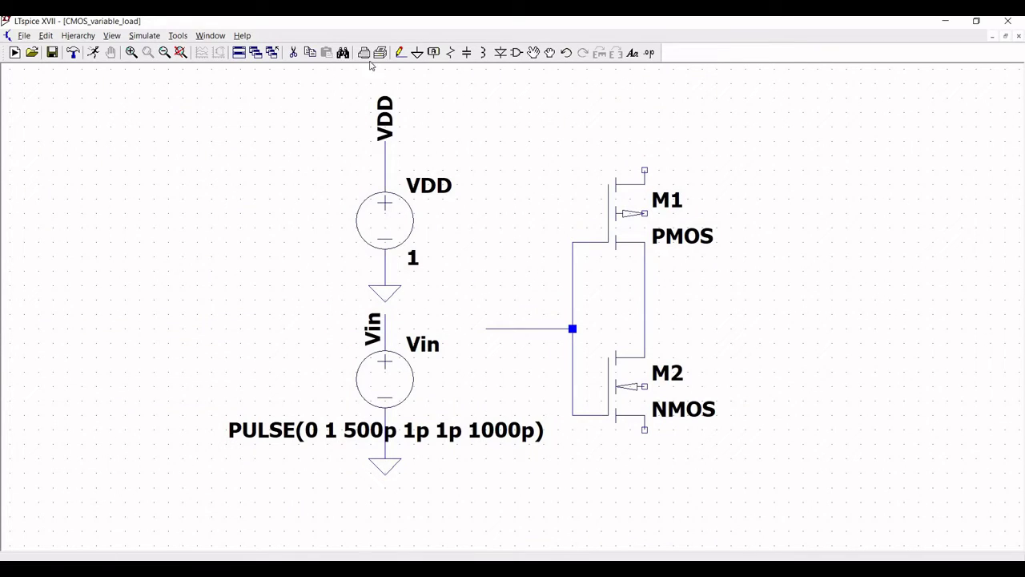
Draw an output wire leading right from the shared drain node.
left_click(401, 53)
left_click(644, 328)
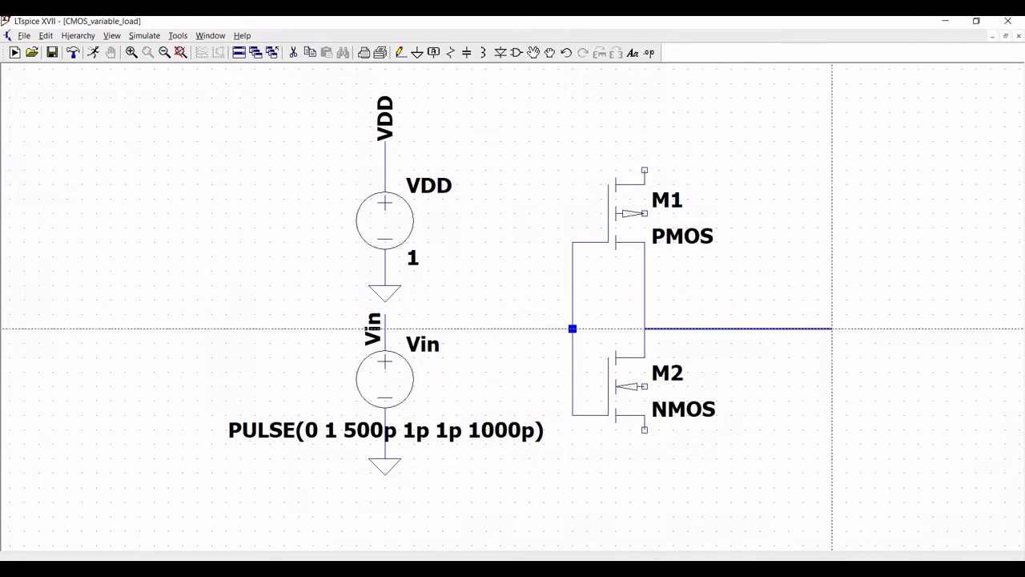
left_click(833, 328)
key("Escape")
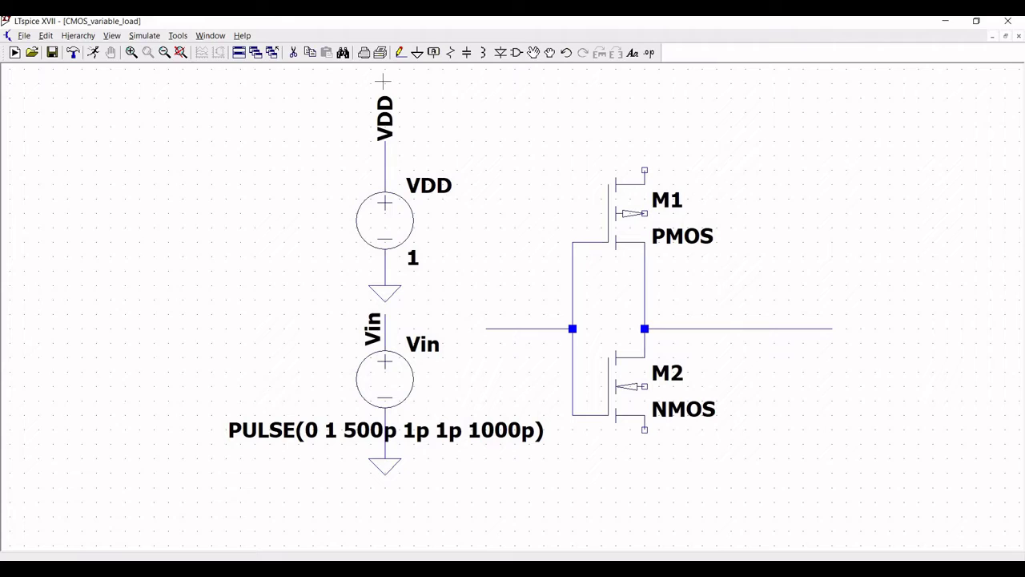
Place capacitor C1 below the output wire's end and a ground beneath it.
left_click(466, 53)
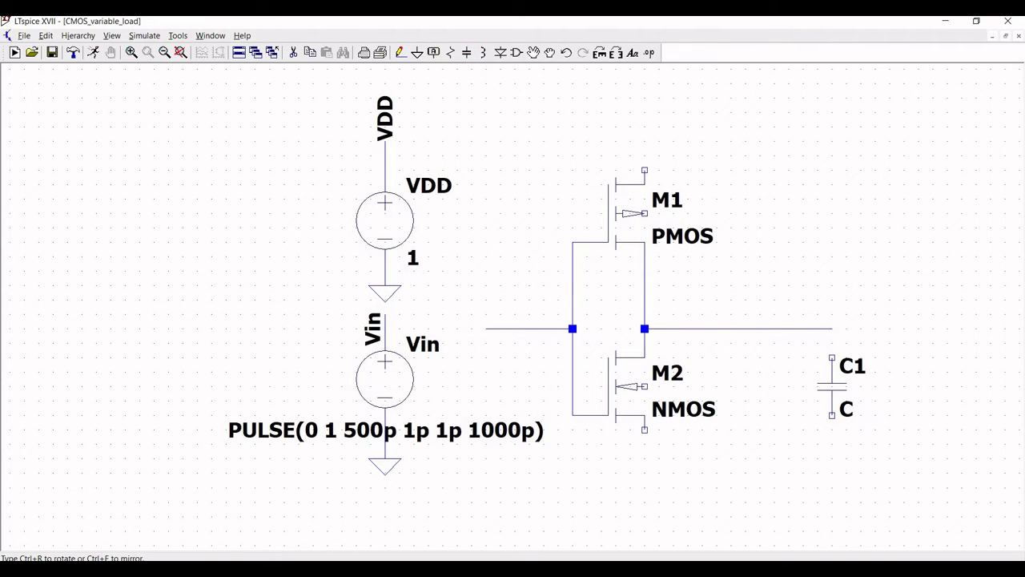
left_click(832, 386)
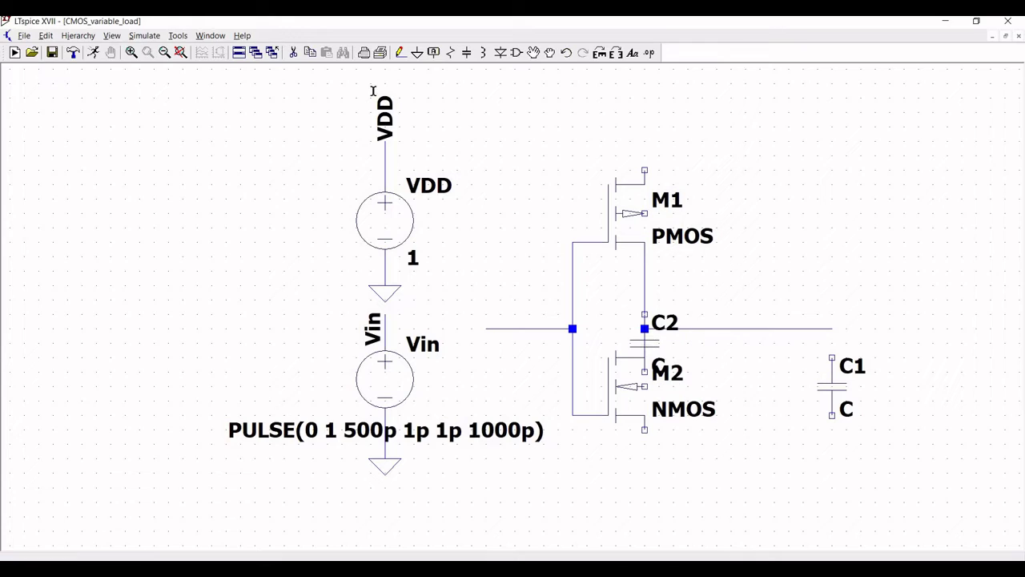
key("Escape")
left_click(417, 53)
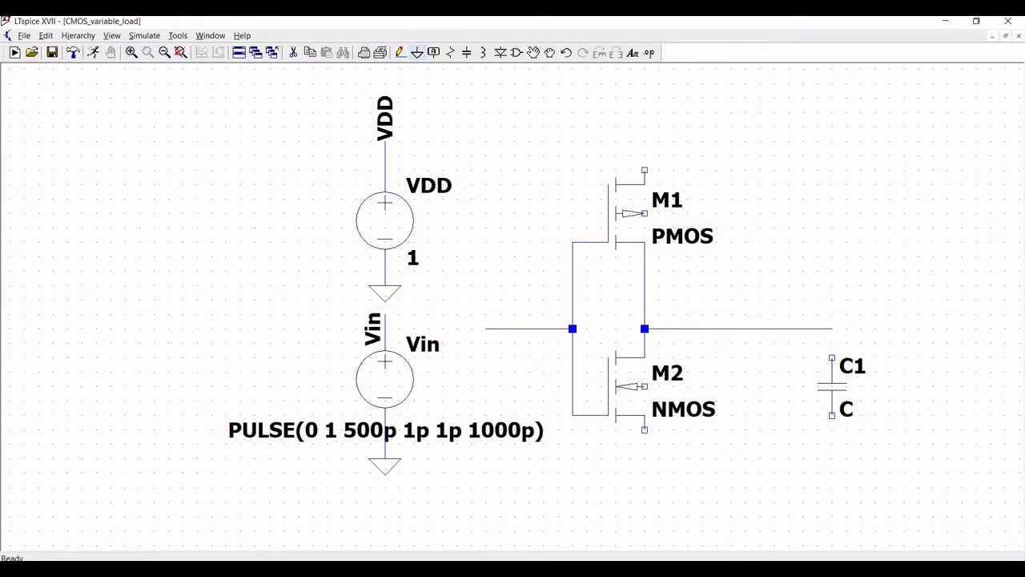
left_click(833, 473)
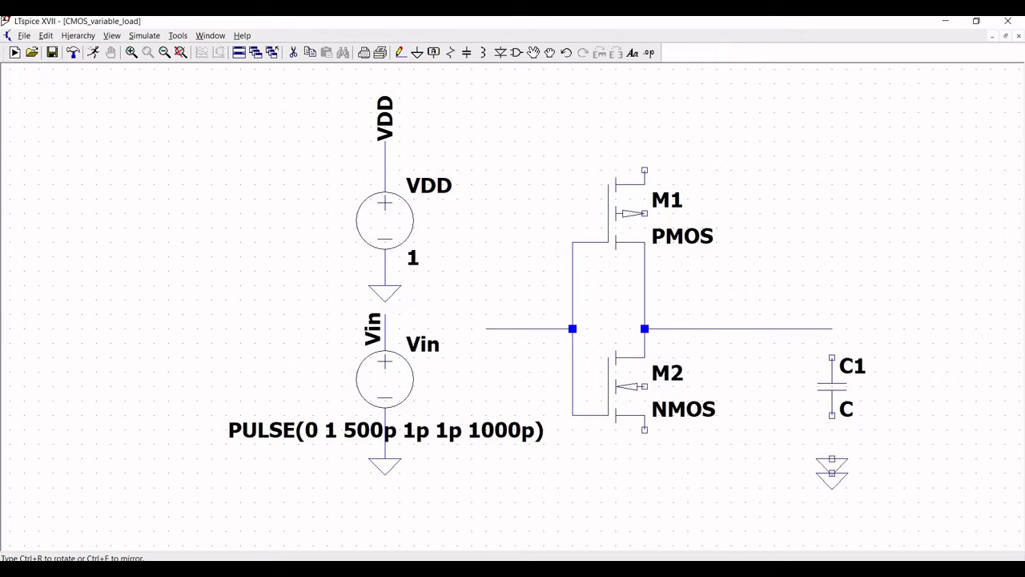
Wire the output to C1's top pin and C1's bottom pin to ground.
left_click(400, 53)
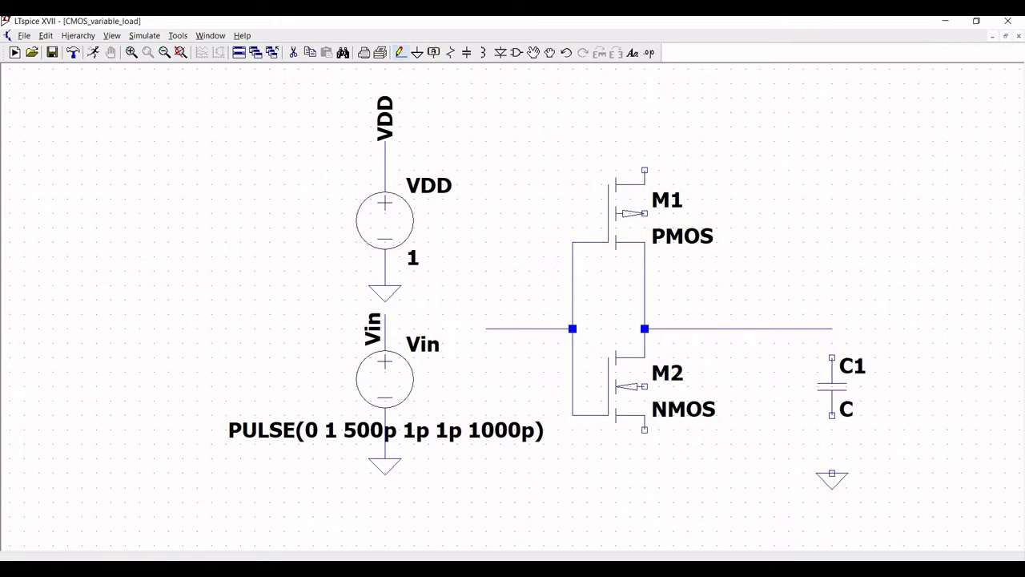
left_click(832, 358)
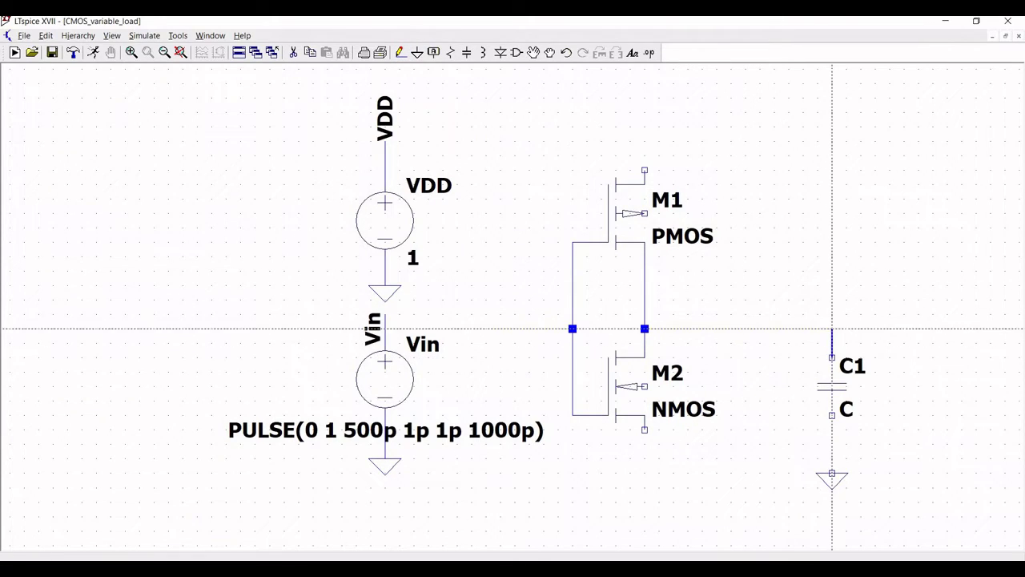
left_click(832, 415)
left_click(832, 474)
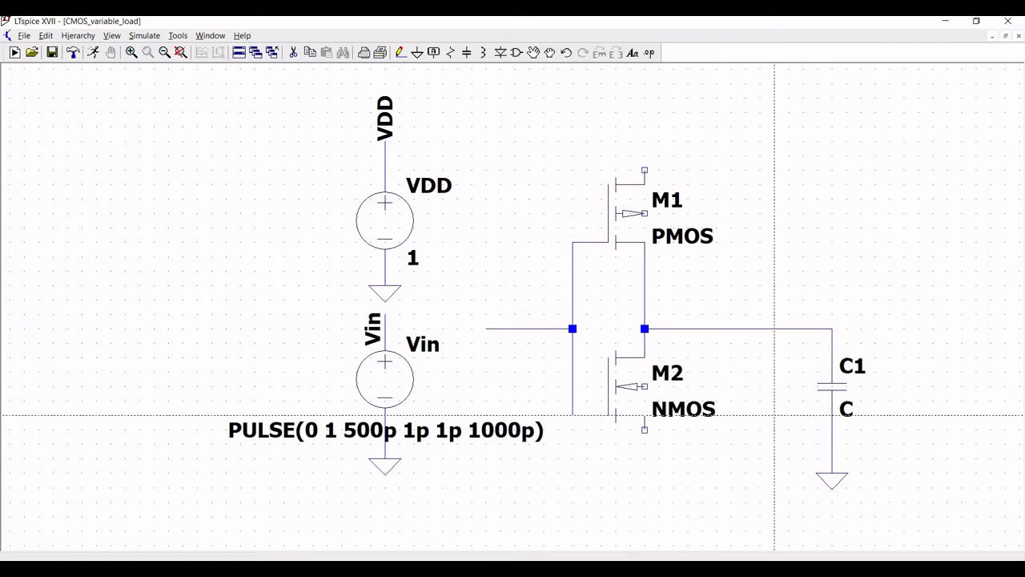
key("Escape")
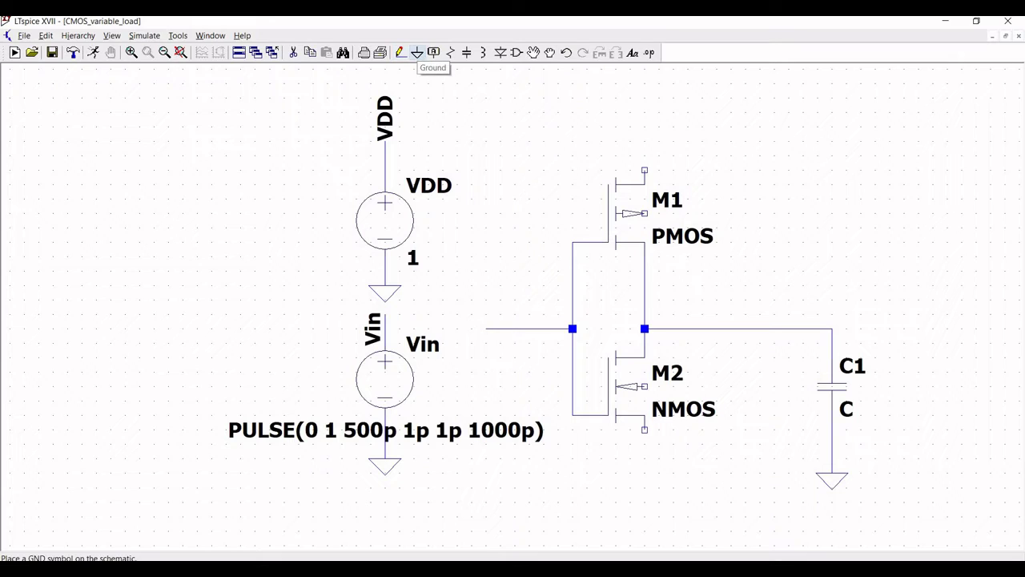
Place ground symbols below the NMOS source and at the NMOS bulk pin.
left_click(417, 53)
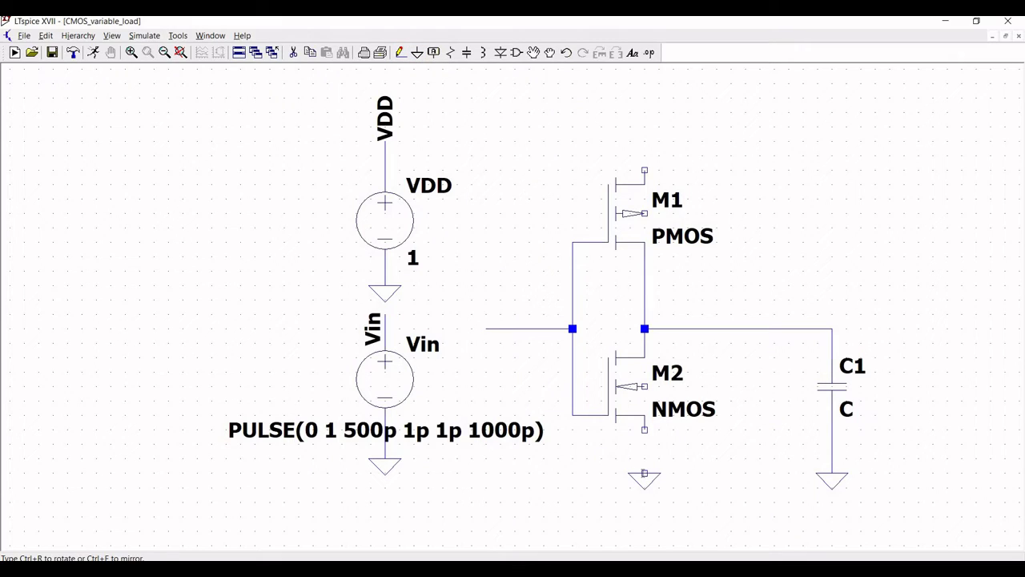
left_click(645, 473)
key("ctrl+r")
left_click(645, 386)
key("Escape")
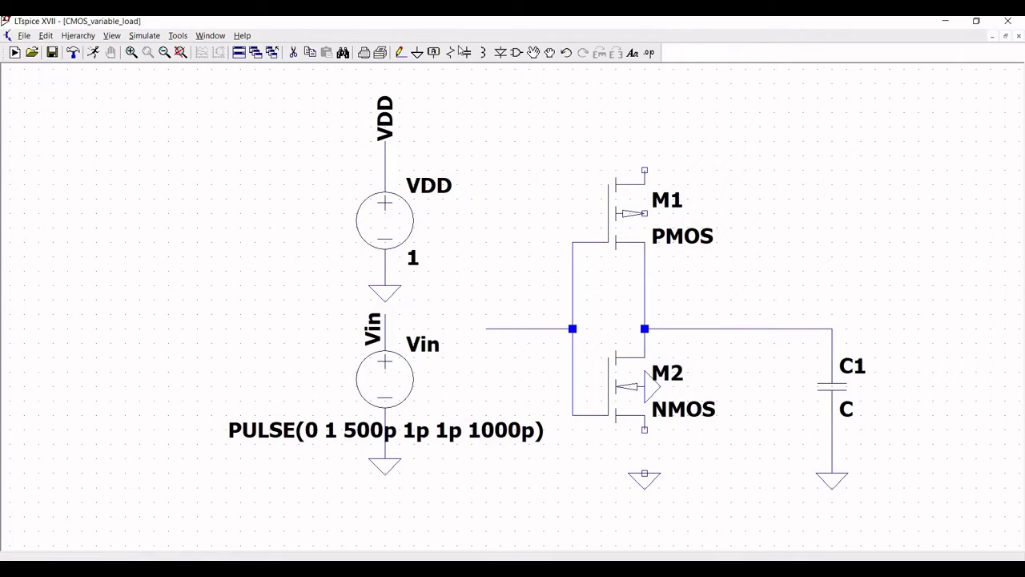
Wire the NMOS source down to its ground and tie the NMOS gate to the input wire.
left_click(400, 52)
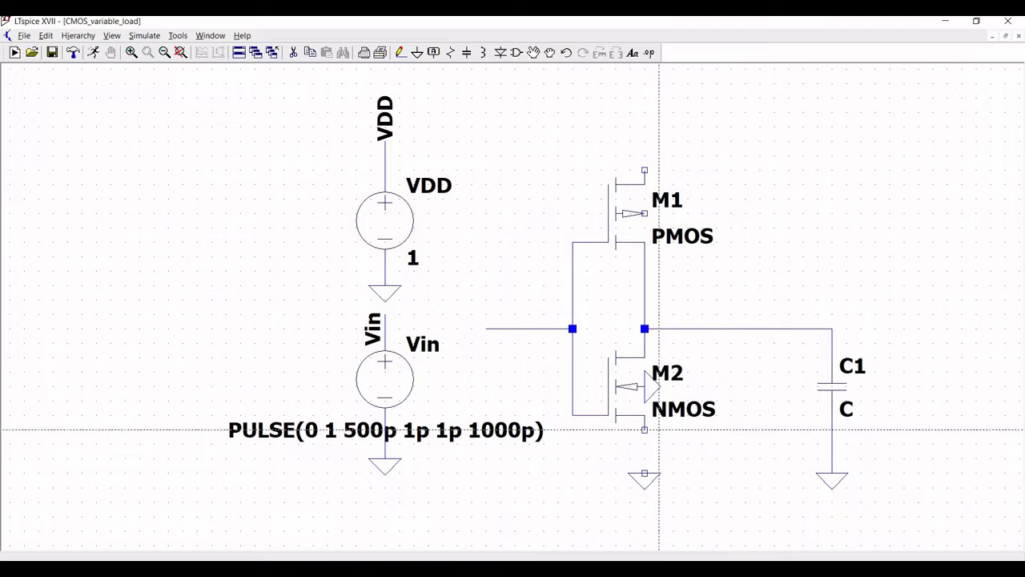
left_click(645, 430)
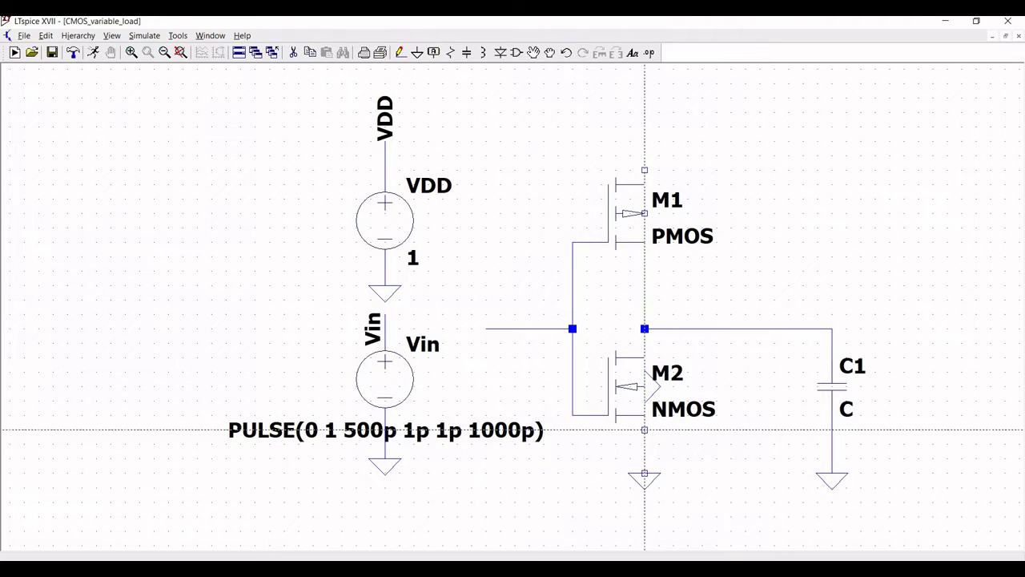
left_click(645, 474)
left_click(607, 415)
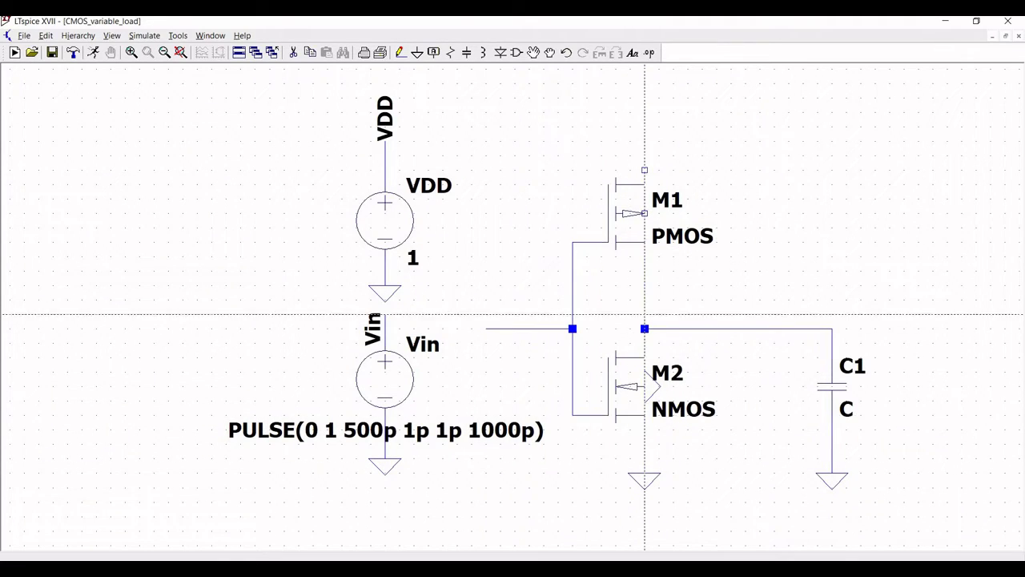
Draw a wire up from M1's top pin for the supply net.
left_click(645, 170)
left_click(645, 127)
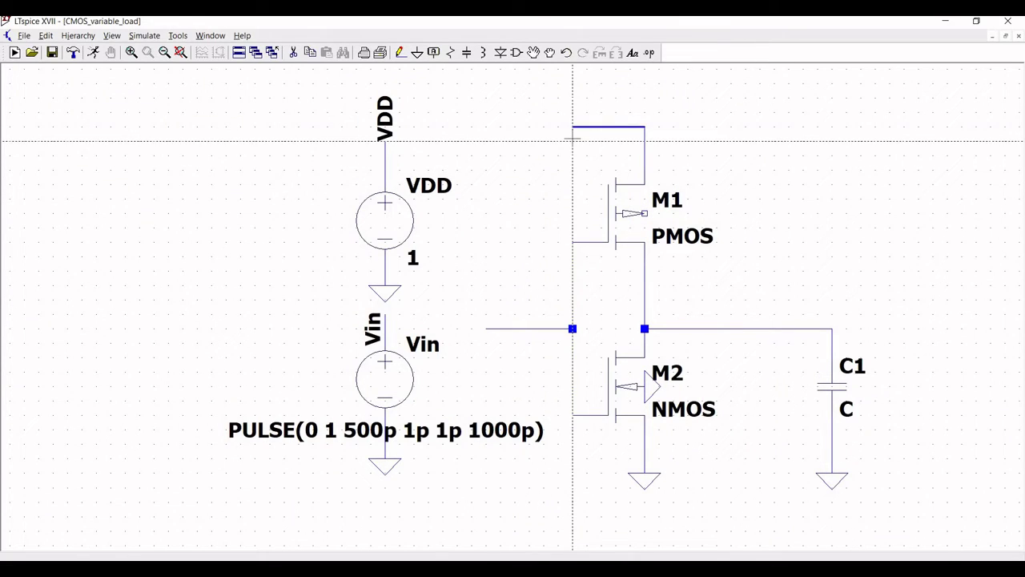
key("Escape")
left_click(435, 52)
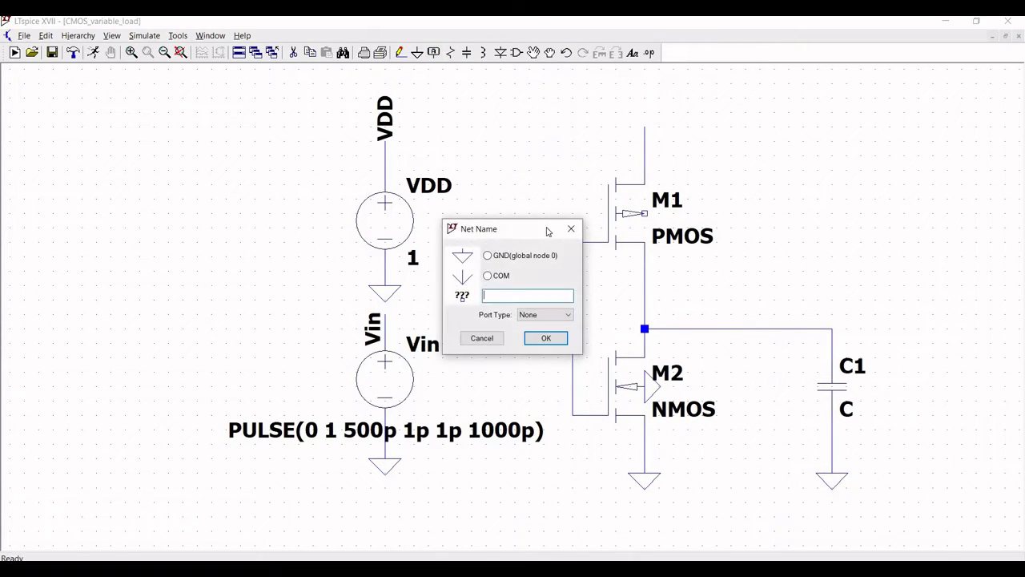
Attach a VDD net label to the wire above M1.
type("VDD")
left_click(547, 340)
left_click(645, 128)
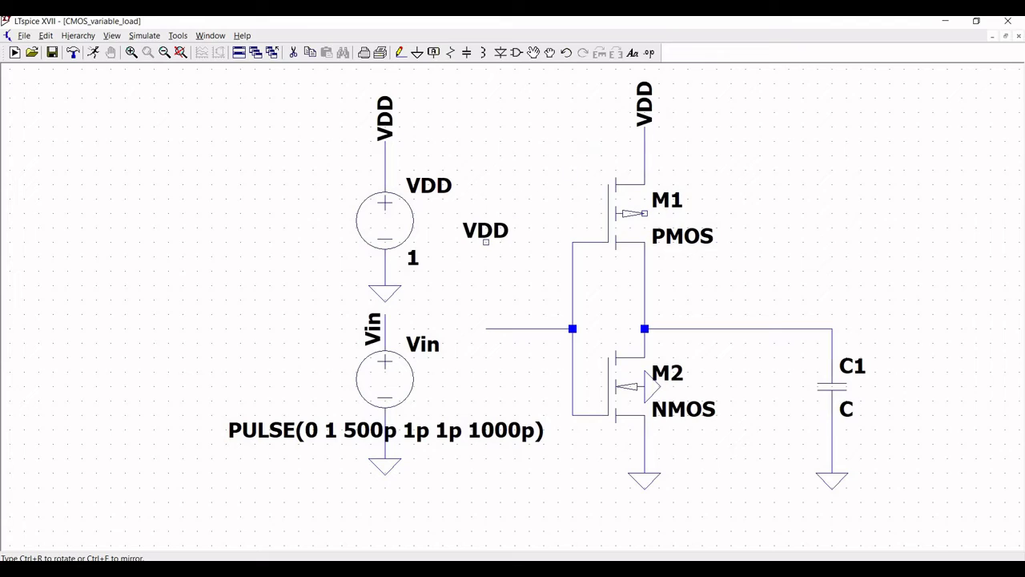
key("Escape")
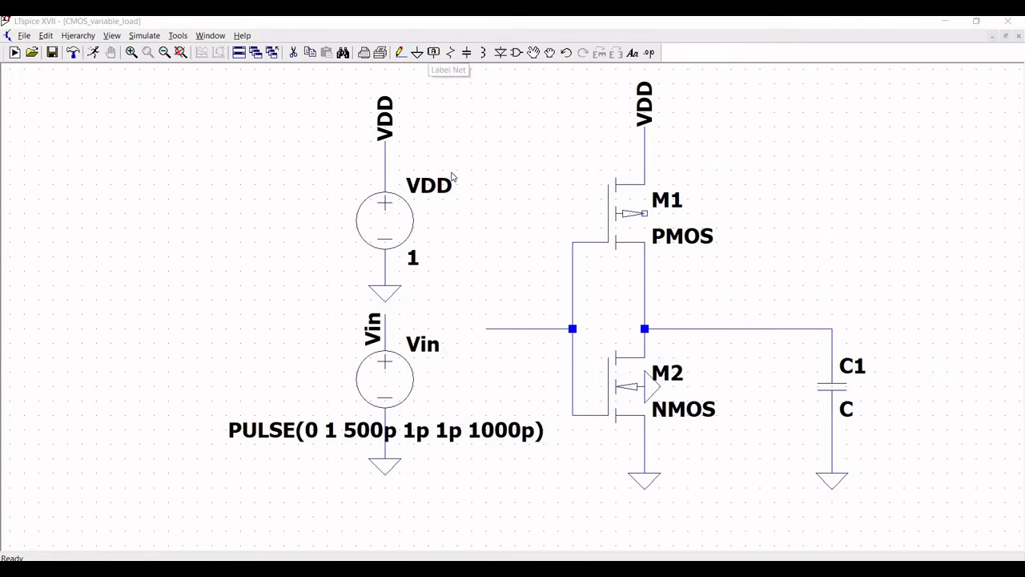
Label the inverter's input wire as net Vin.
left_click(433, 53)
type("Vin")
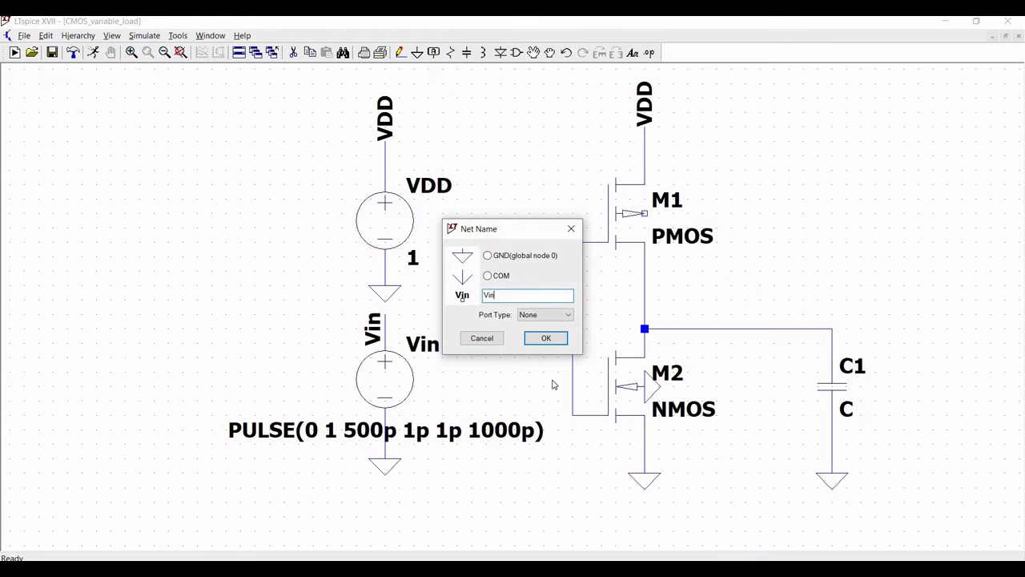
key("Return")
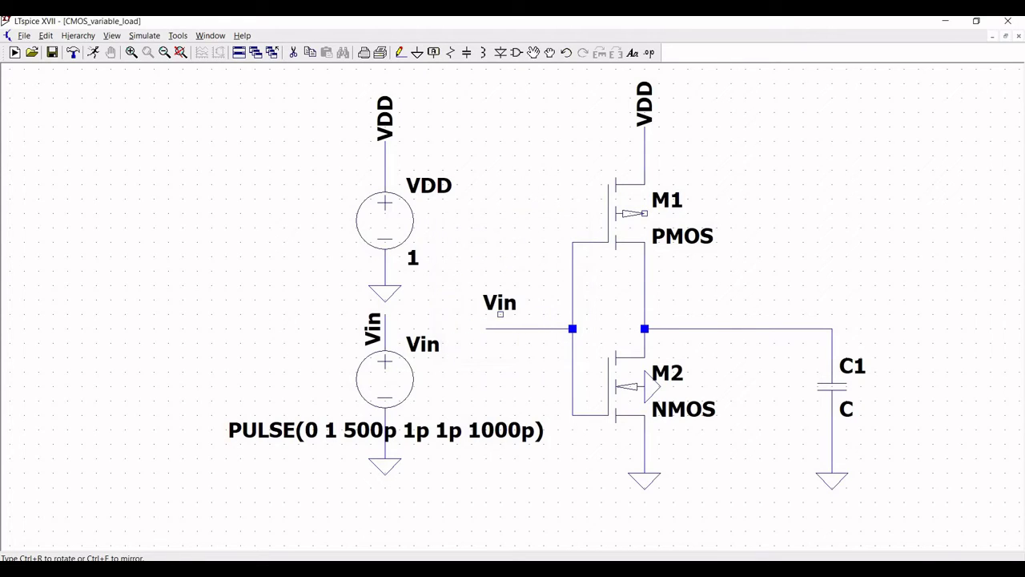
left_click(502, 329)
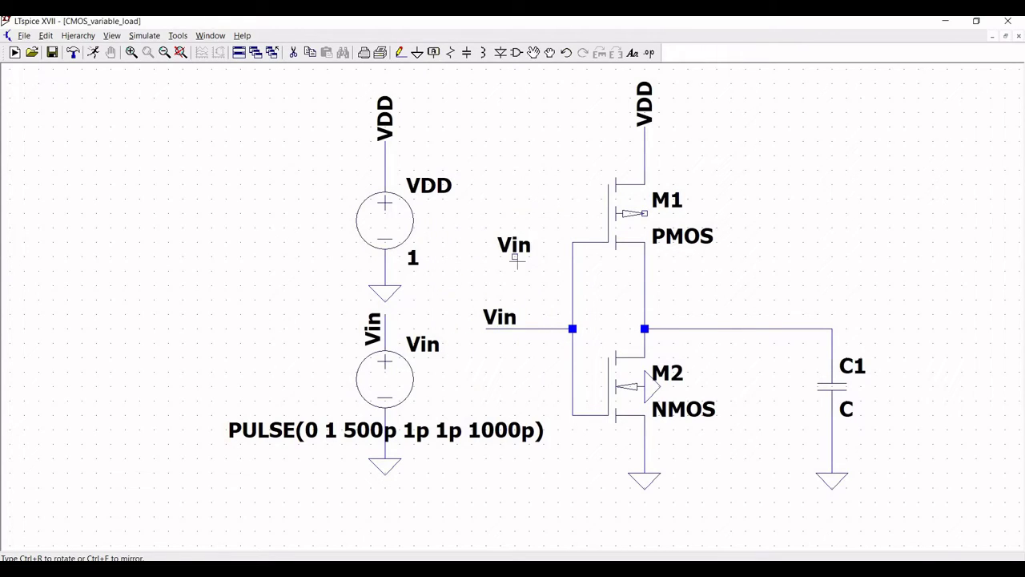
key("Escape")
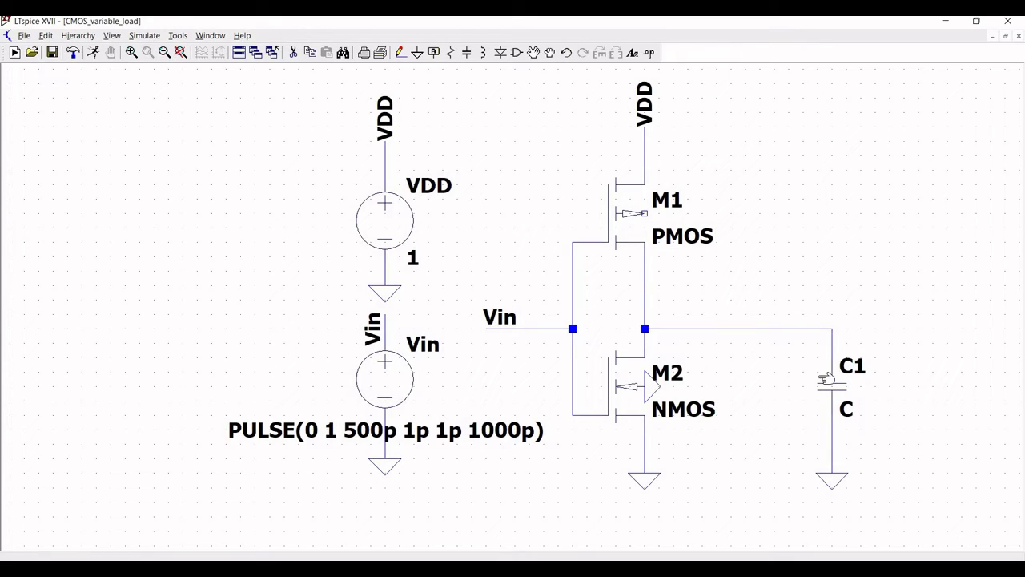
Rename capacitor C1 to Cload and set its capacitance to {cload}.
right_click(855, 369)
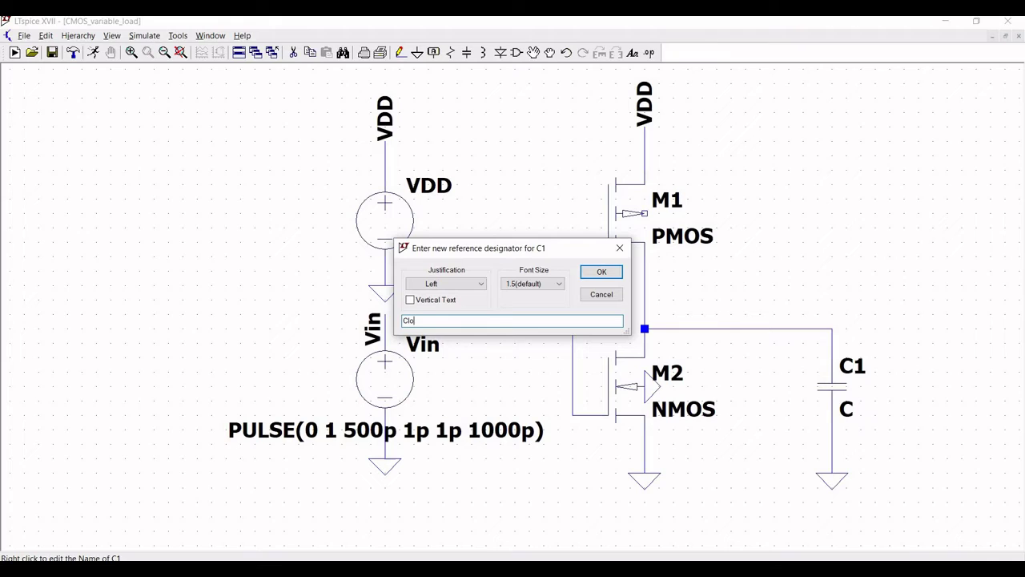
type("Cload")
left_click(616, 272)
right_click(847, 409)
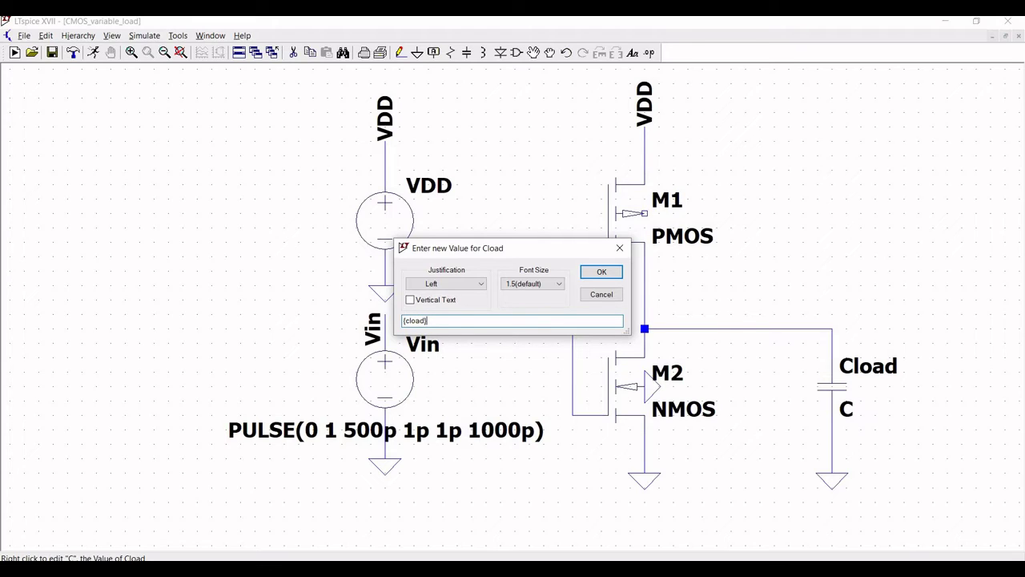
left_click(595, 271)
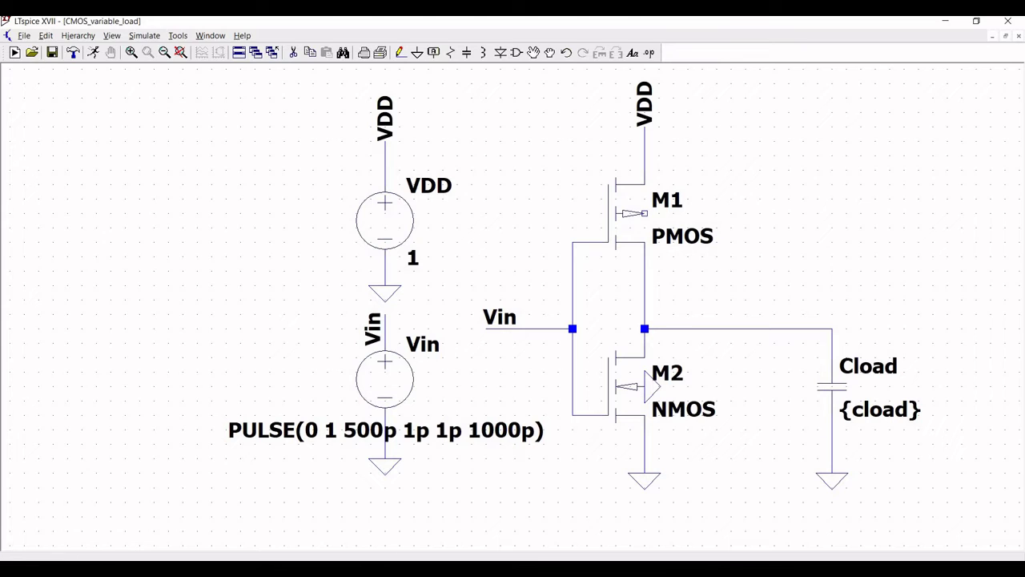
Copy BSIM4_model from LTspice_Design and paste it into CMOS_variable_load.
key("alt+Tab")
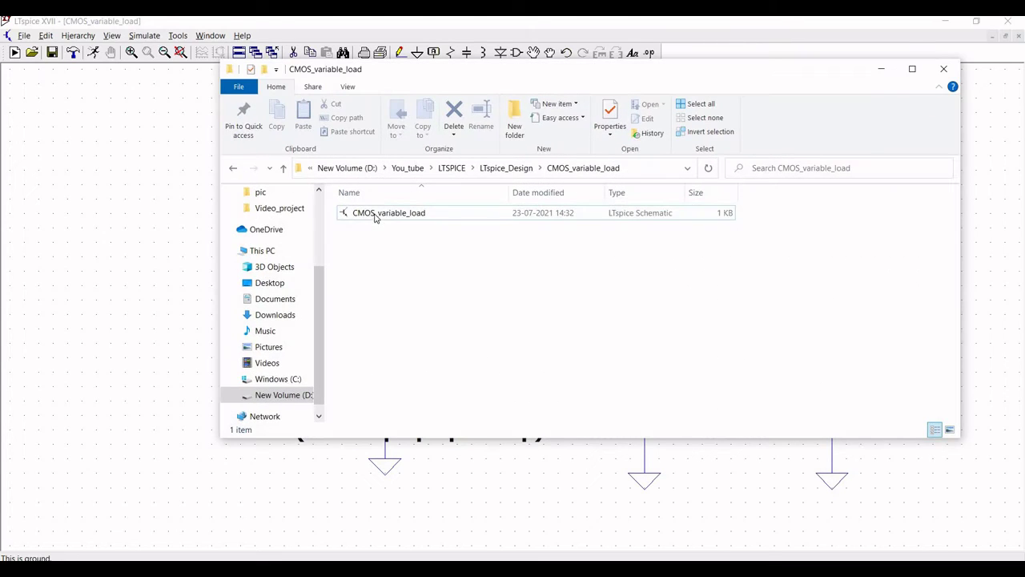
left_click(519, 169)
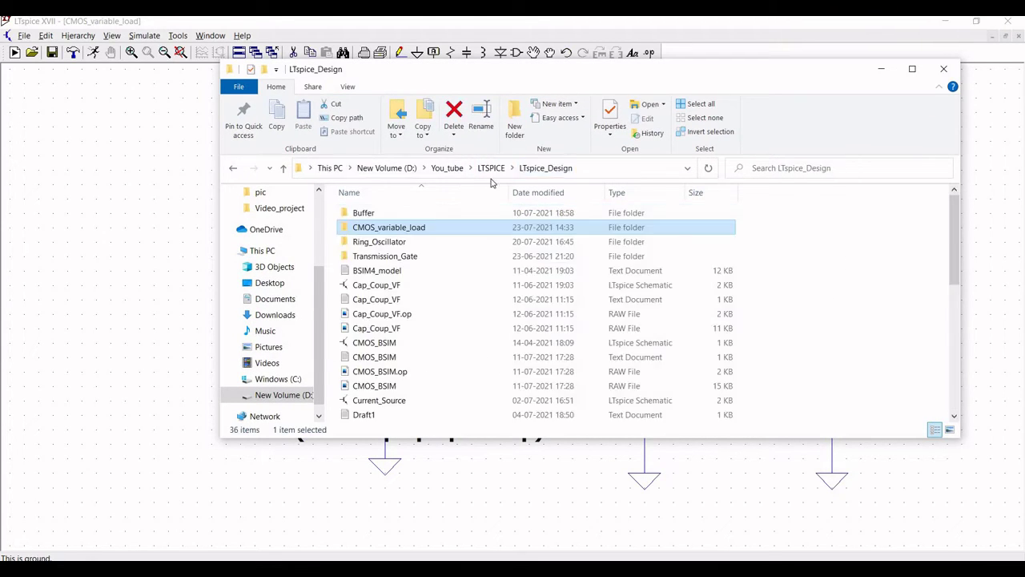
left_click(371, 272)
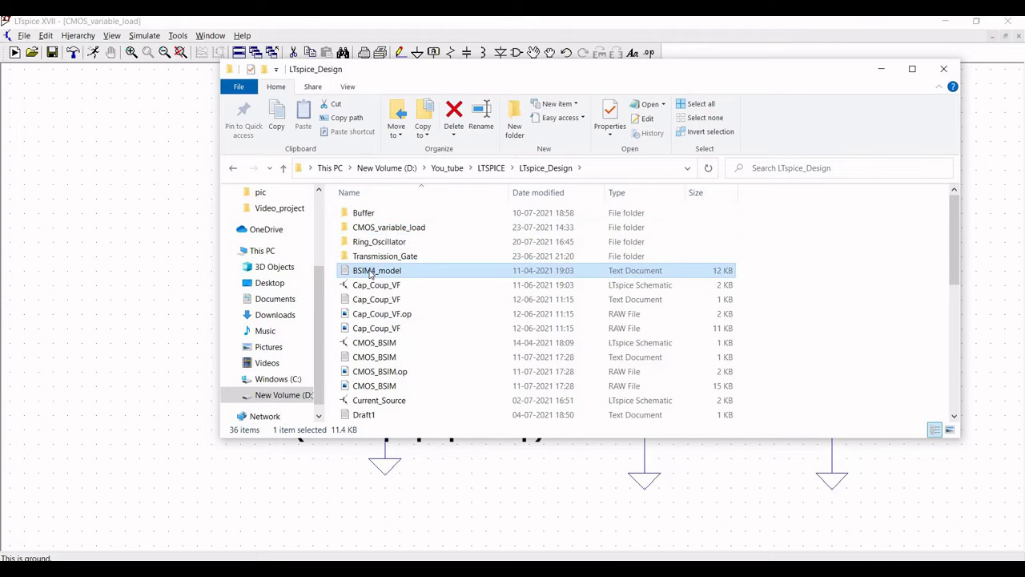
right_click(371, 274)
left_click(401, 484)
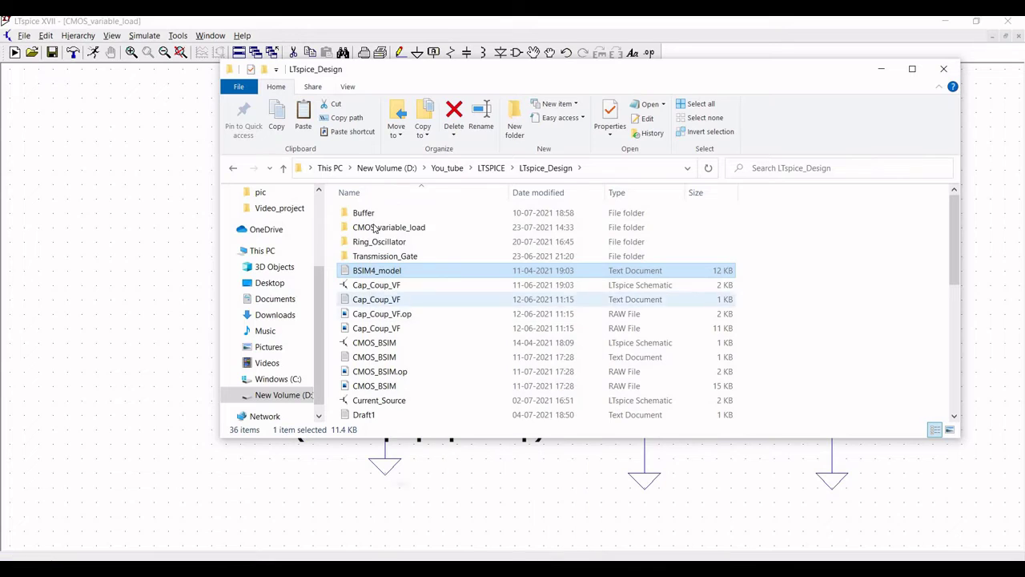
double_click(385, 227)
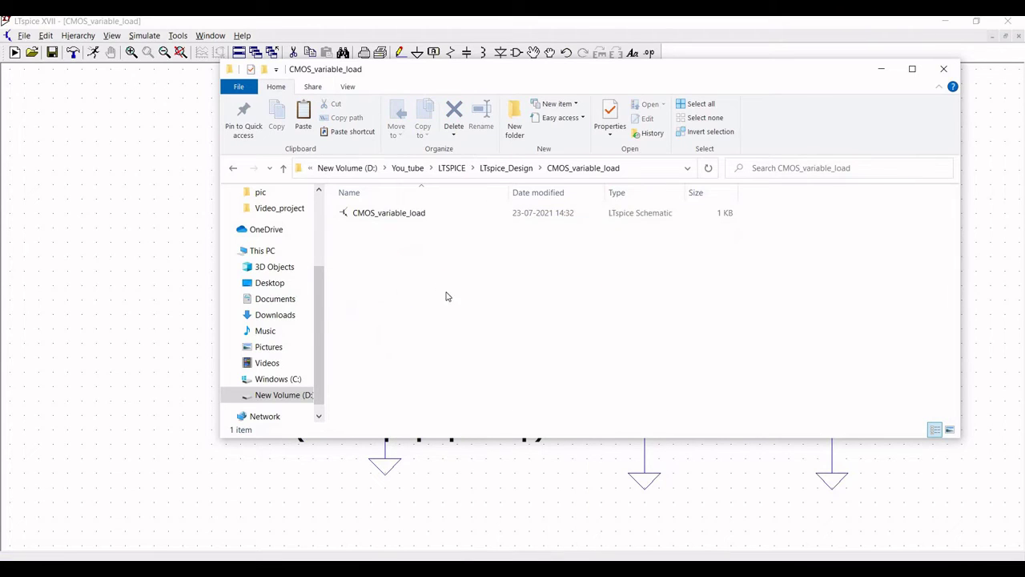
right_click(418, 251)
left_click(464, 345)
Review the BSIM4_model contents in Notepad, then return to the LTspice schematic.
double_click(382, 213)
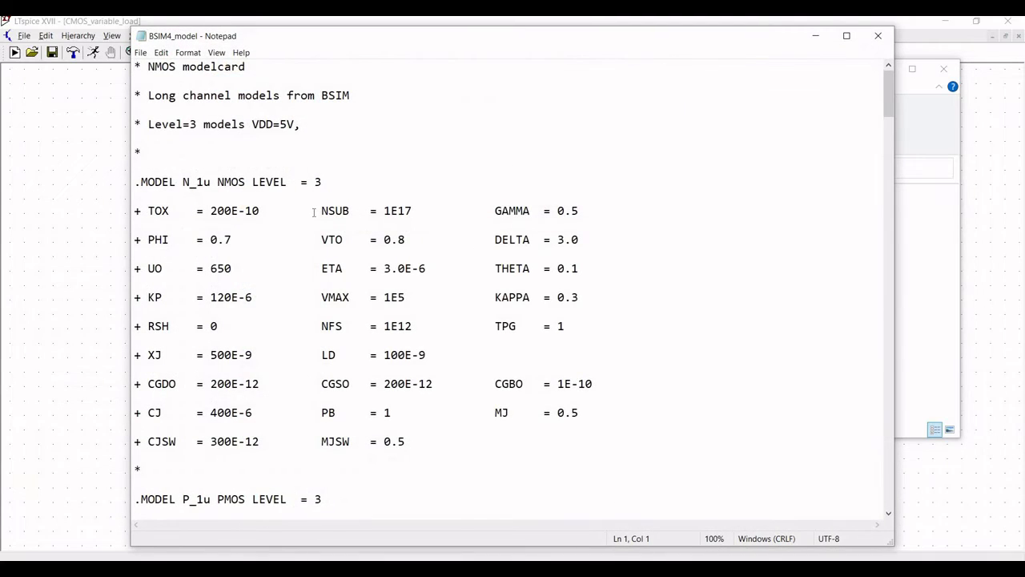
scroll(314, 212, "down", 6)
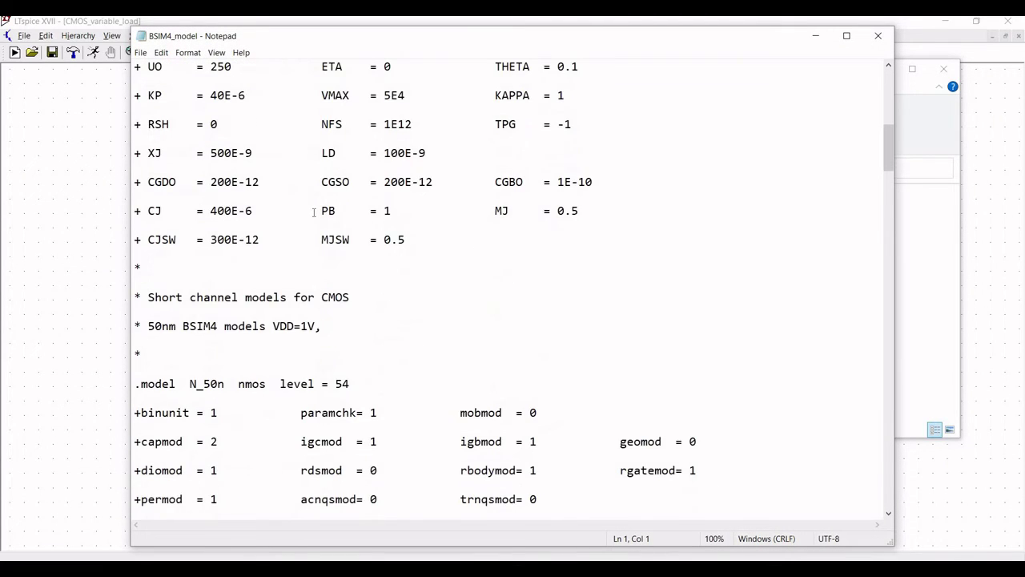
scroll(314, 211, "down", 2)
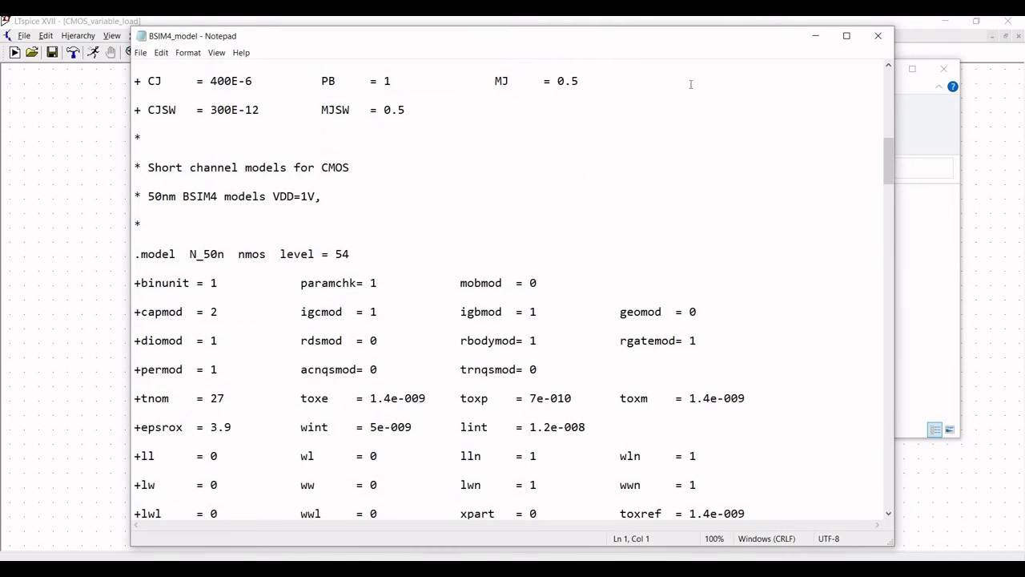
key("alt+F4")
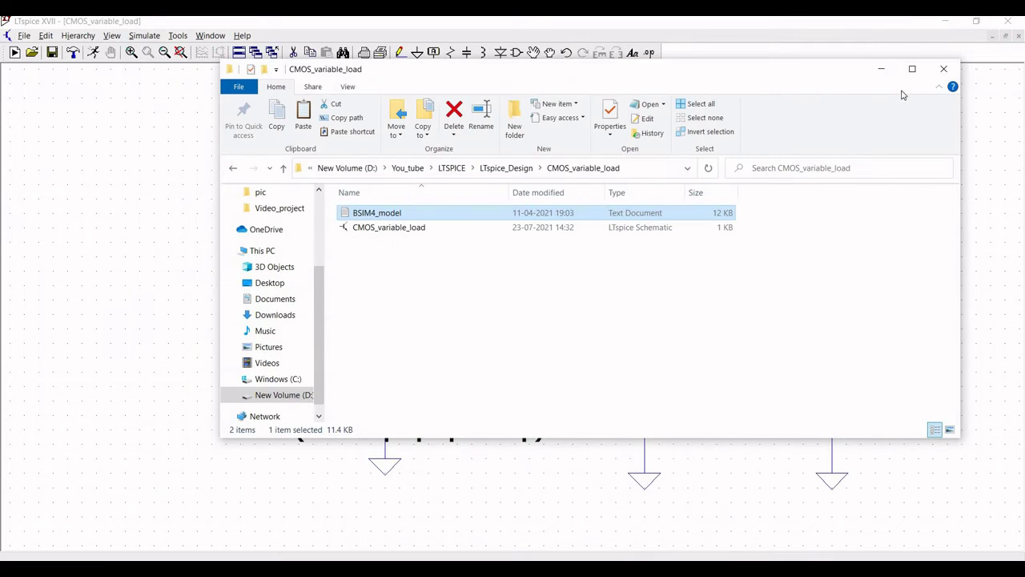
key("alt+F4")
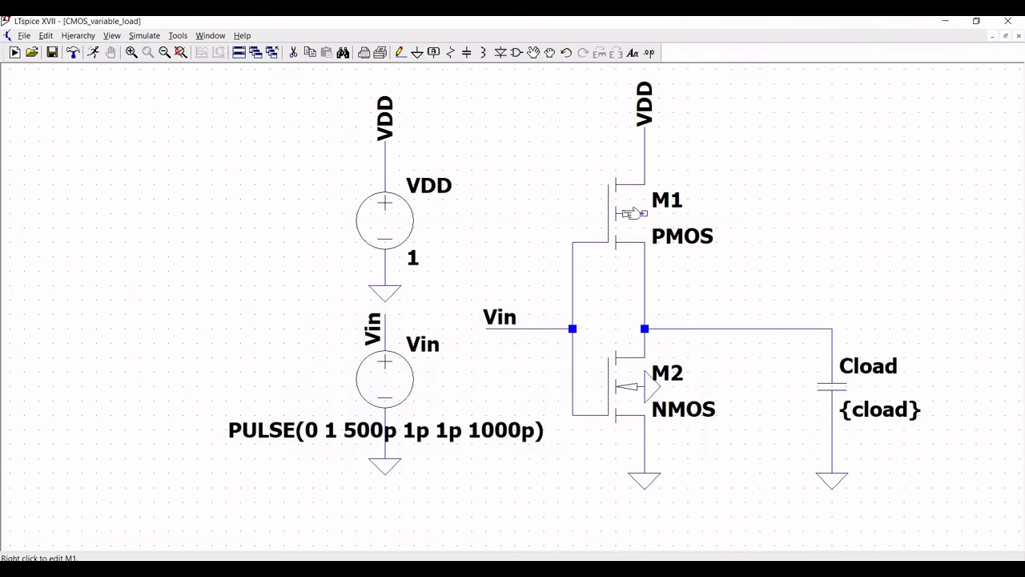
Set PMOS M1 to model P_50n with length 50n and width 1u.
right_click(632, 213)
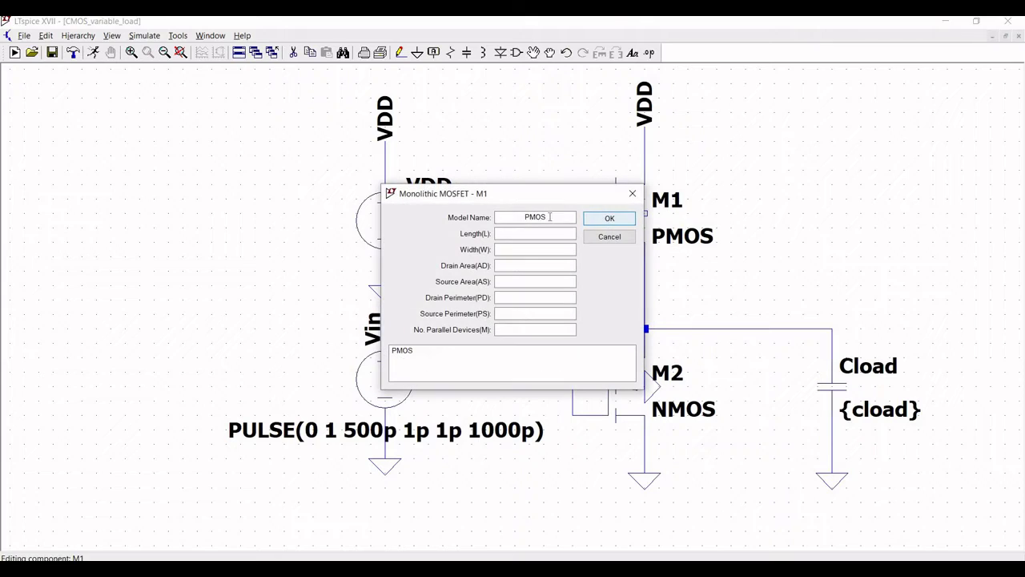
left_click(561, 216)
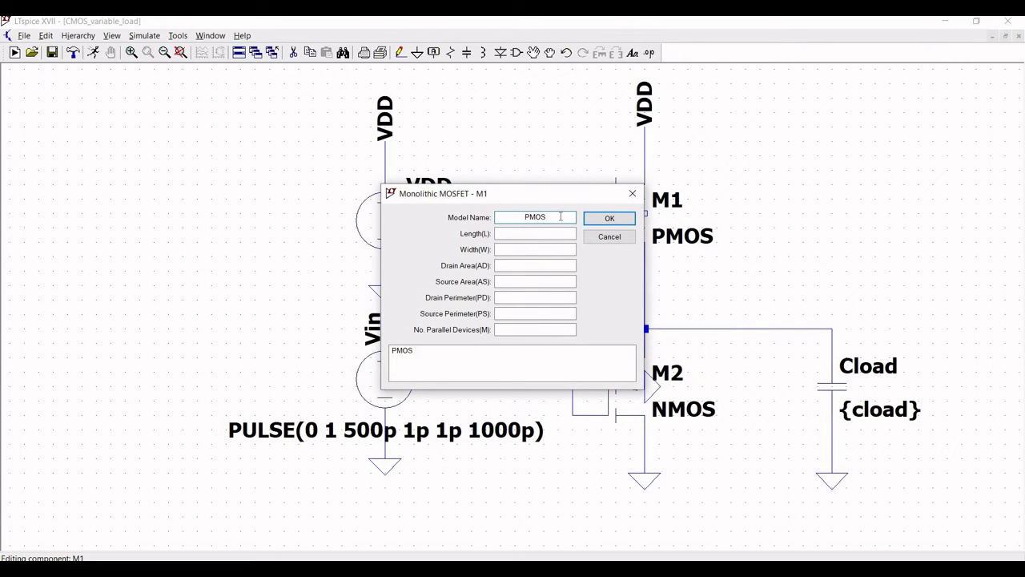
key("BackSpace")
key("BackSpace")
key("BackSpace")
type("_50n")
left_click(552, 234)
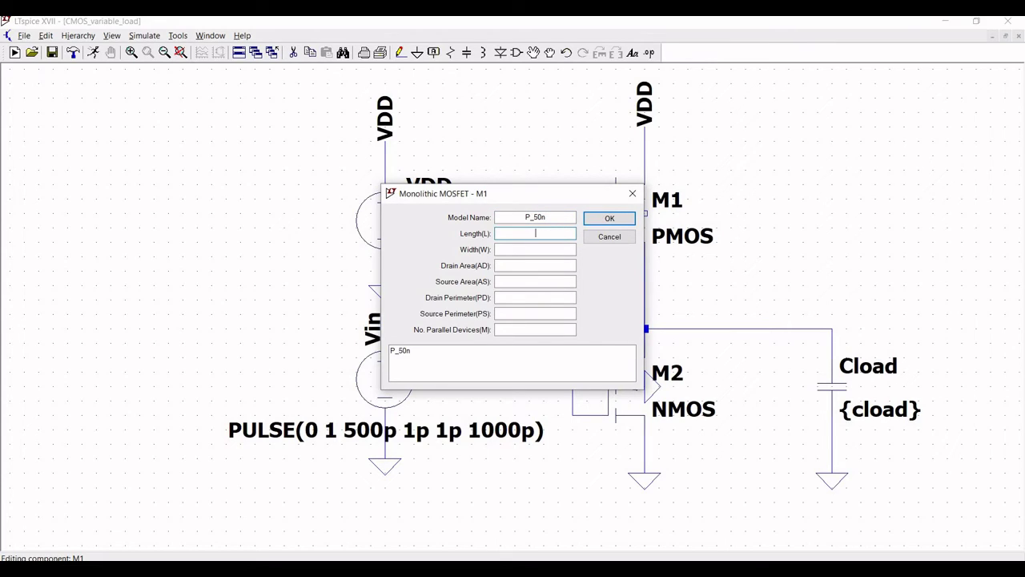
type("50n")
key("Tab")
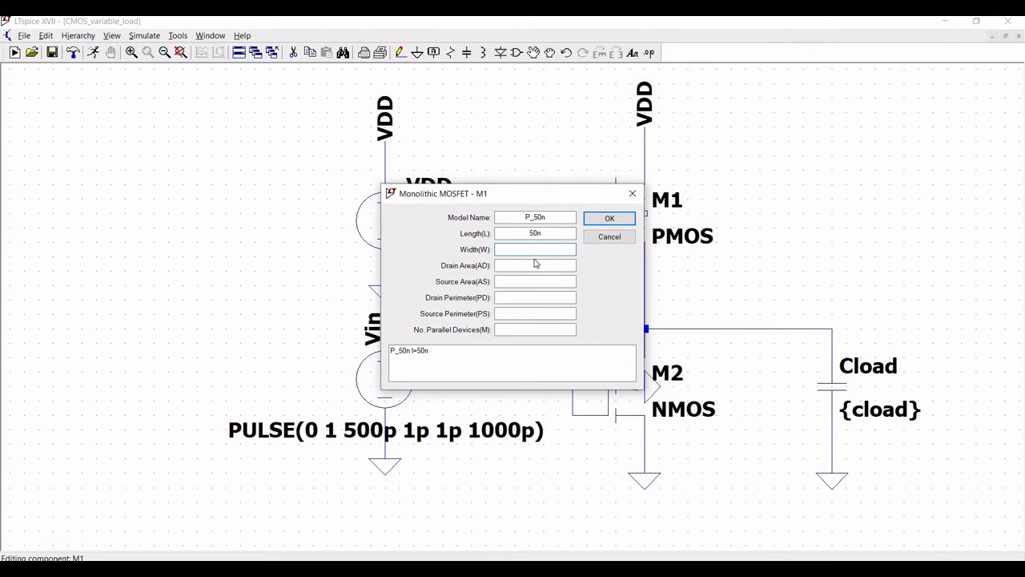
type("1u")
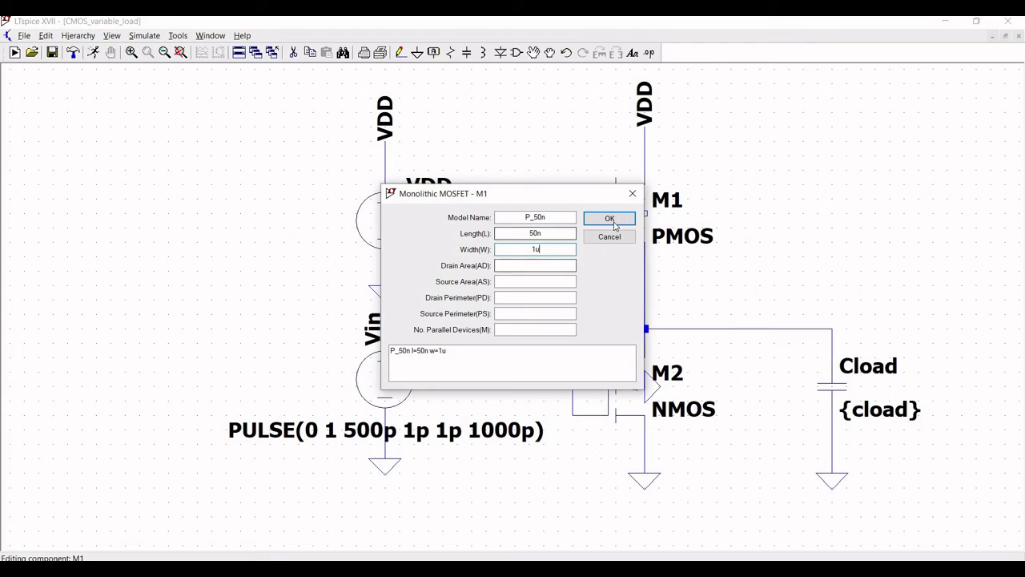
left_click(609, 220)
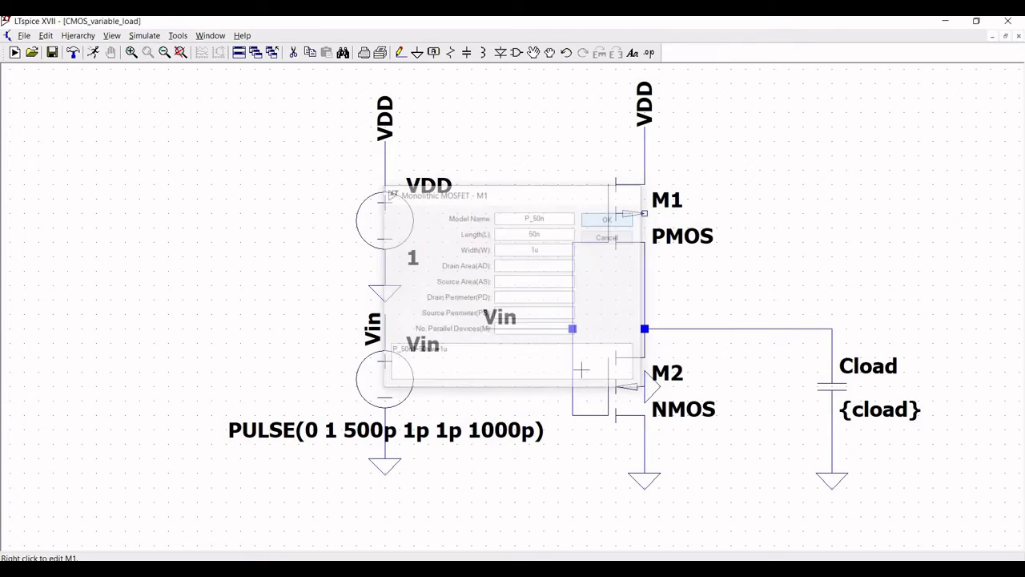
Set NMOS M2 to model N_50n with length 50n and width 500n.
right_click(628, 384)
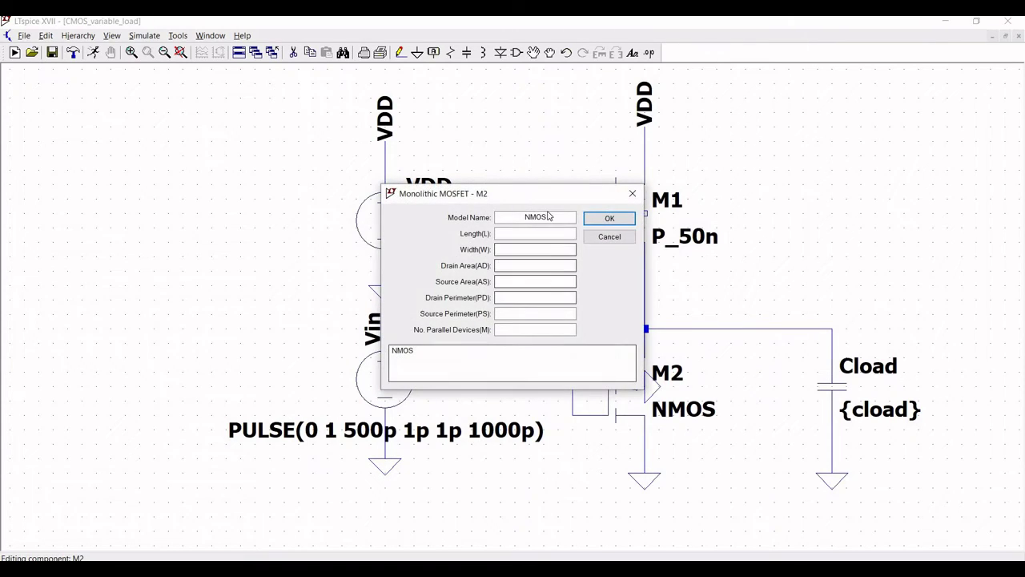
left_click(551, 217)
key("BackSpace")
key("BackSpace")
key("BackSpace")
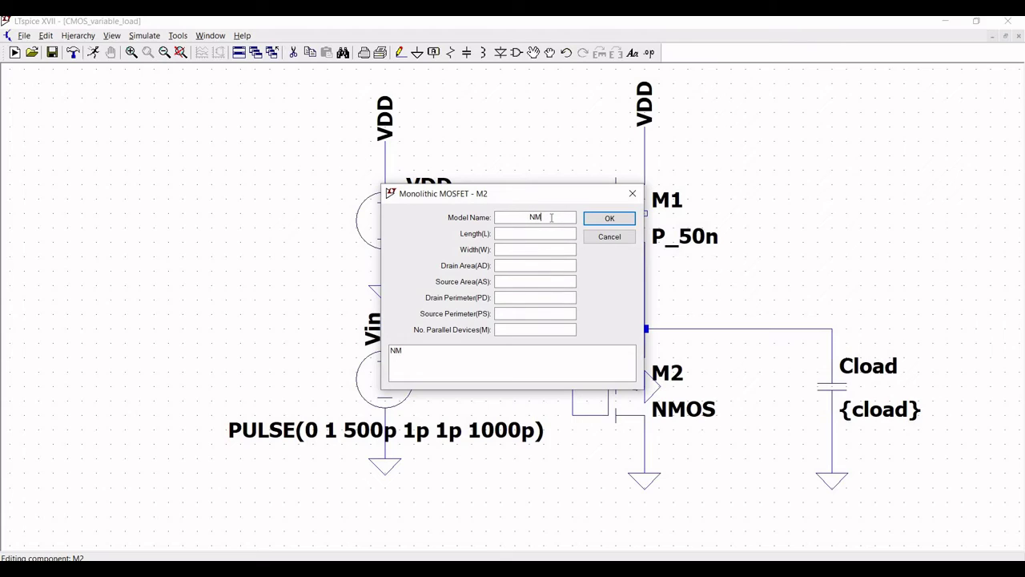
type("_50n")
left_click(548, 231)
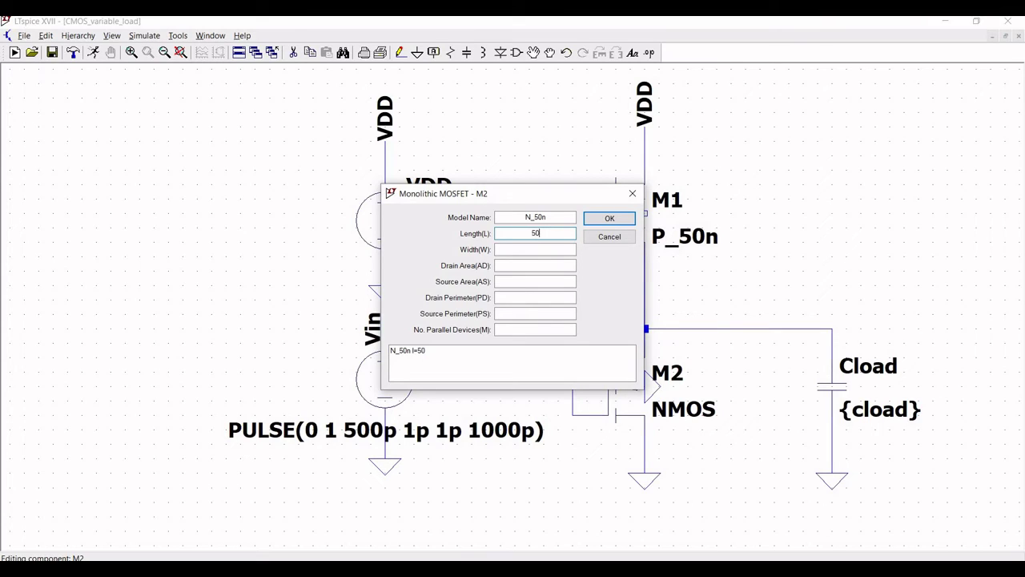
left_click(550, 249)
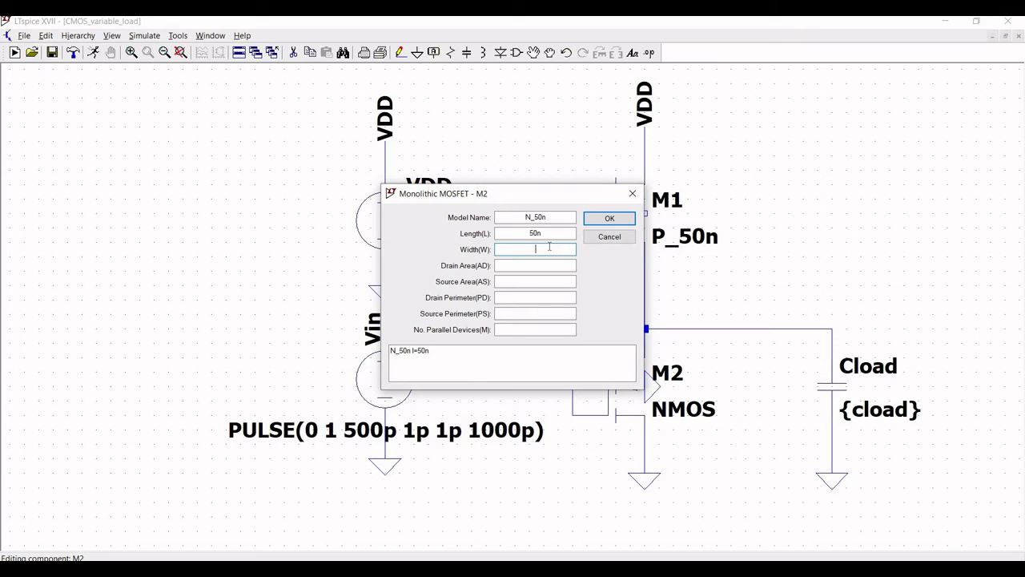
type("500n")
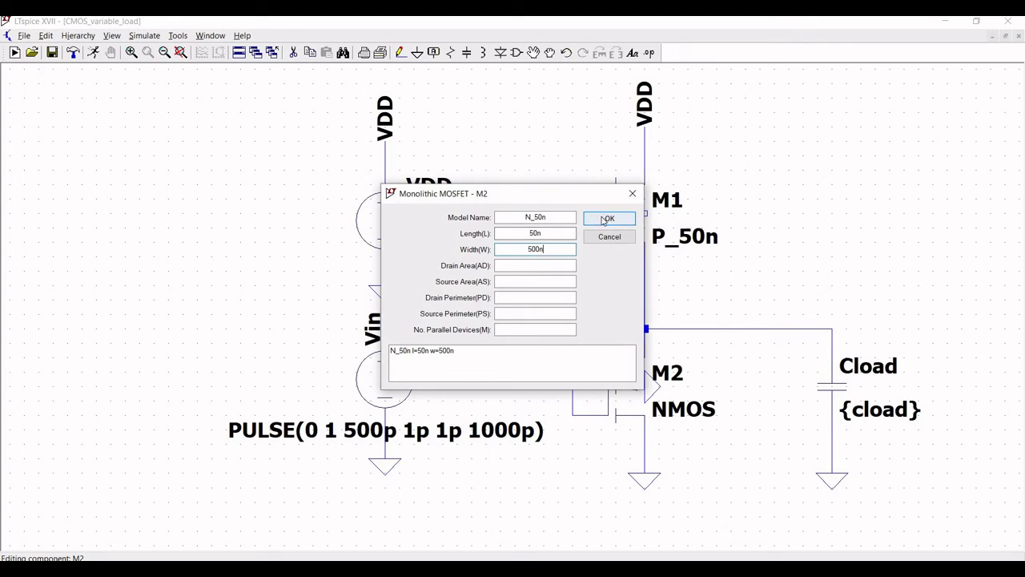
left_click(606, 220)
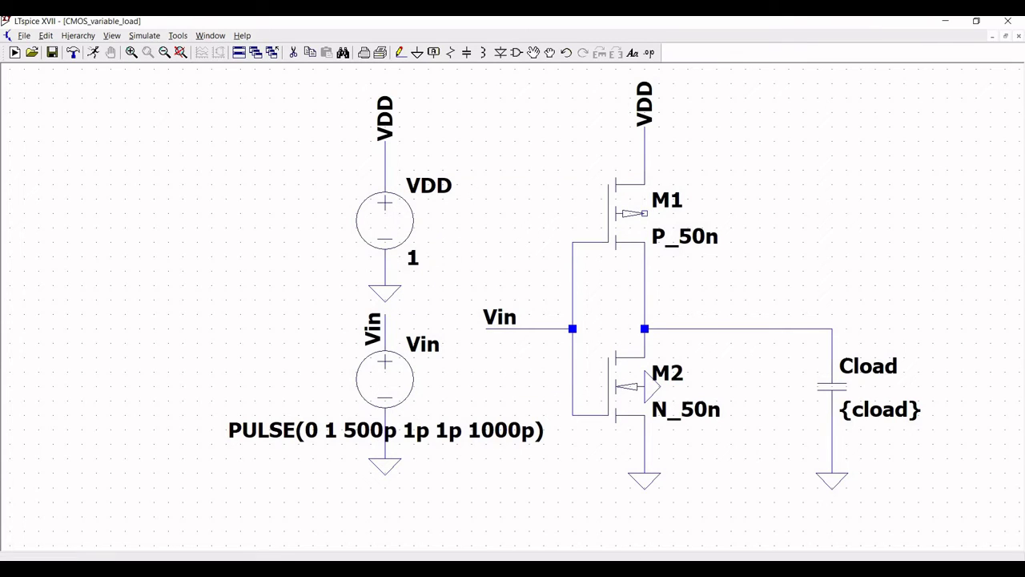
Place a .include BSIM4_model.txt SPICE directive below the input source.
key("alt+Tab")
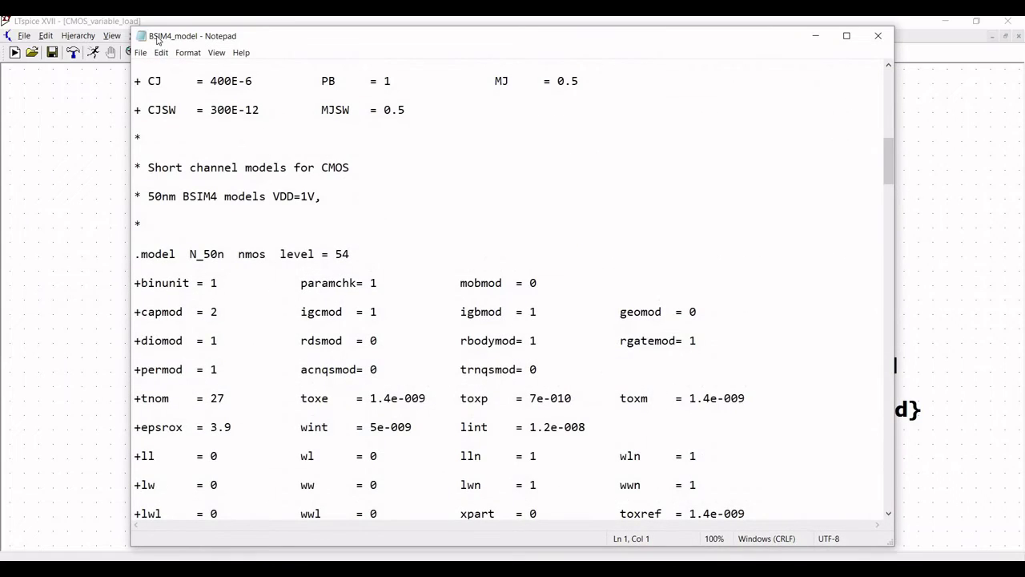
left_click(823, 37)
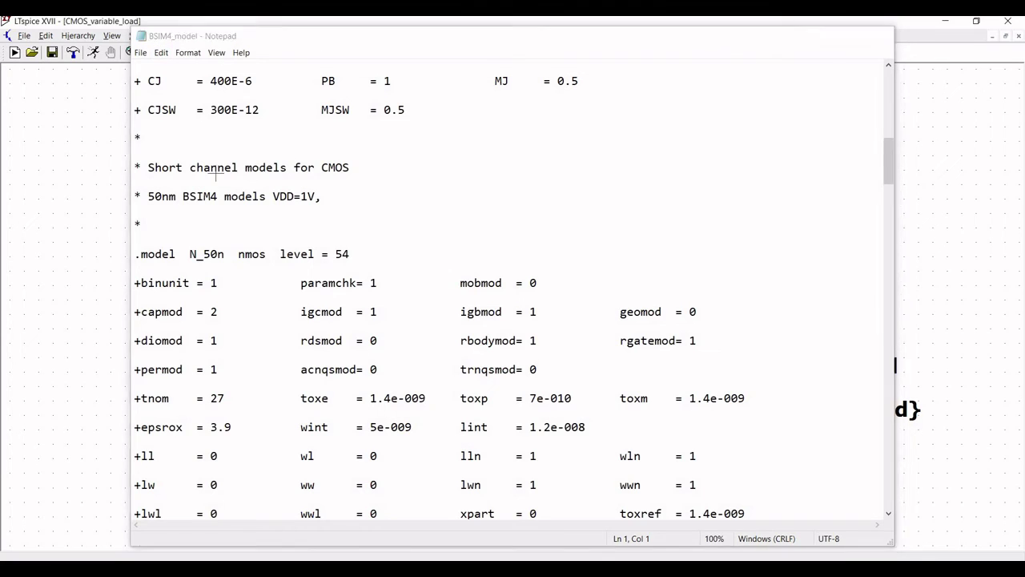
left_click(46, 36)
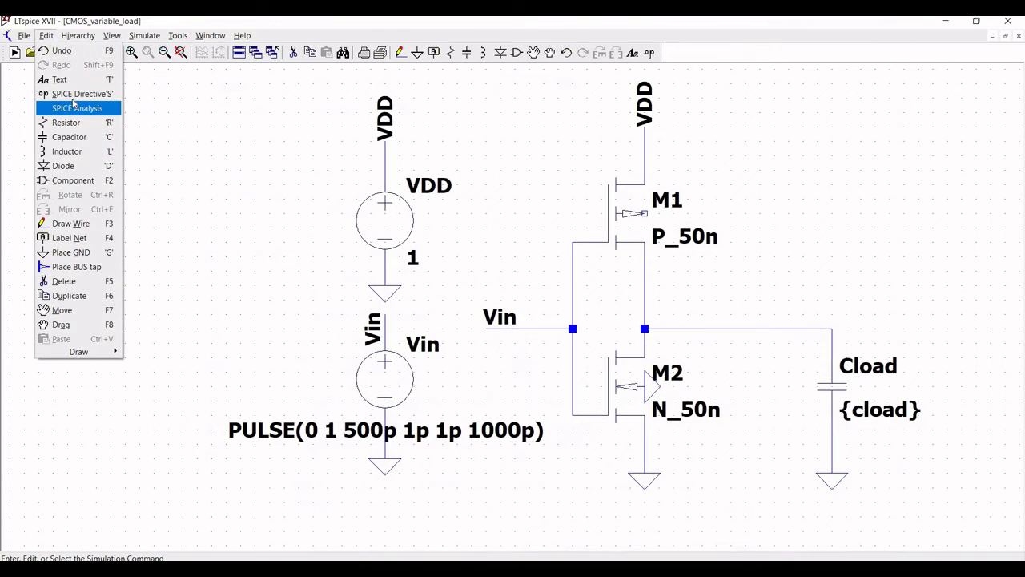
left_click(81, 94)
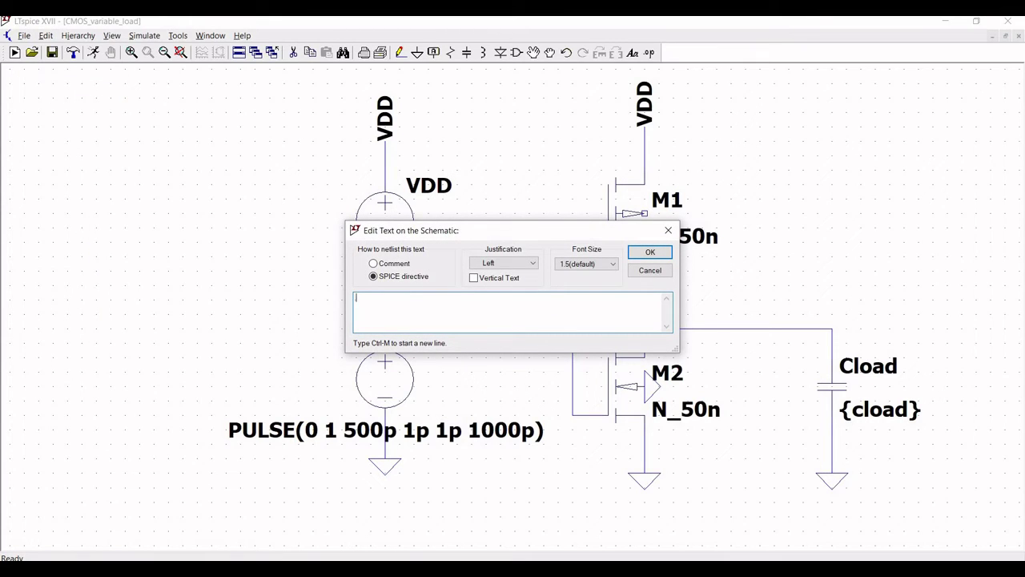
type(".include BSIM4_model.txt")
key("Return")
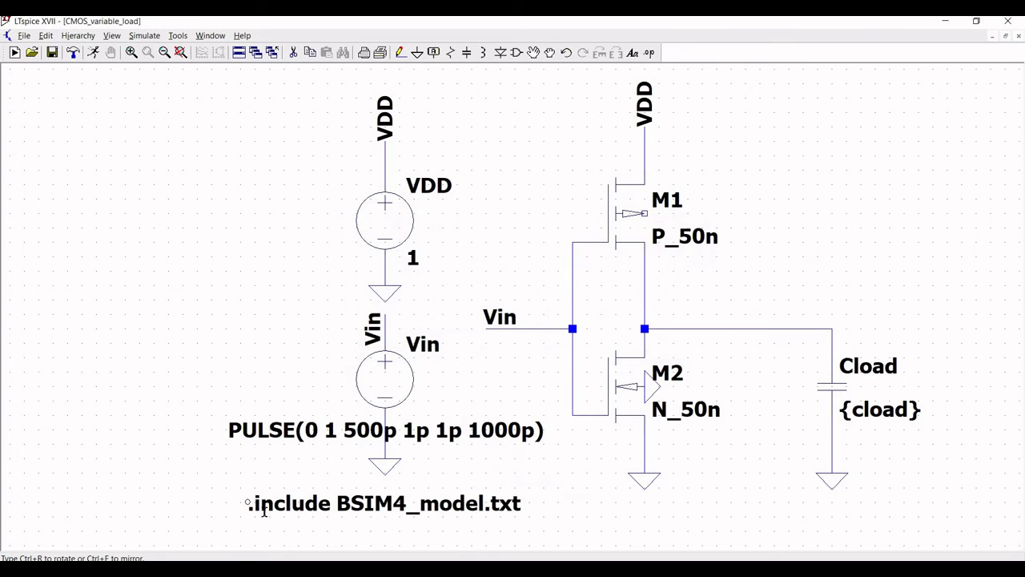
left_click(407, 433)
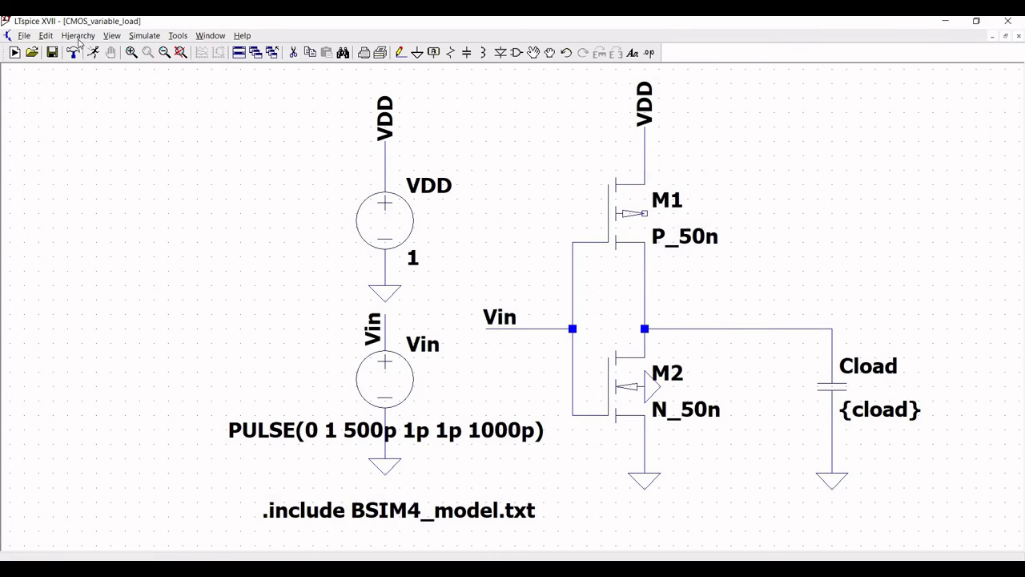
Place a .step param cload list 25f 50f 75f 100f directive under the include line.
left_click(46, 35)
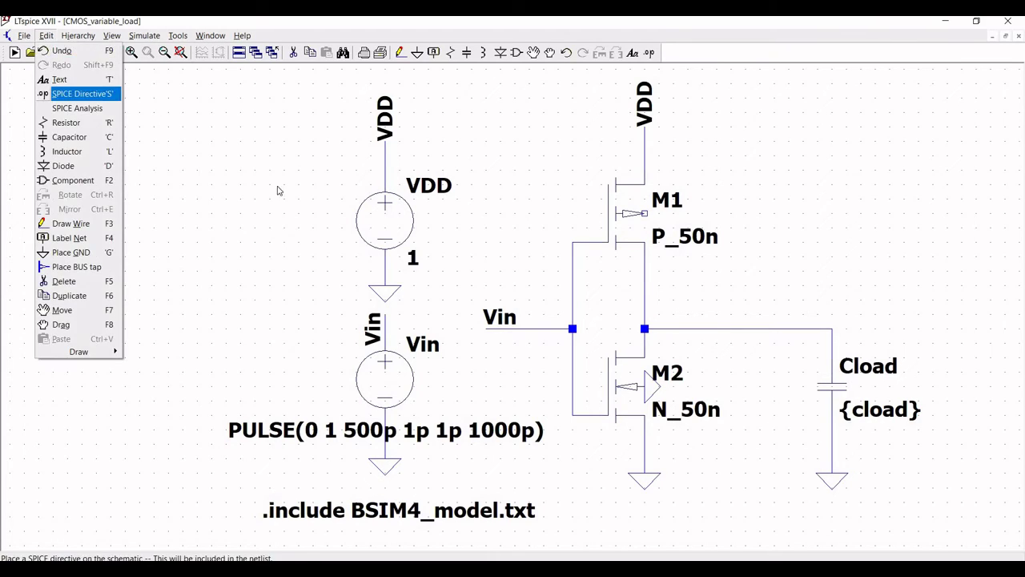
key("Return")
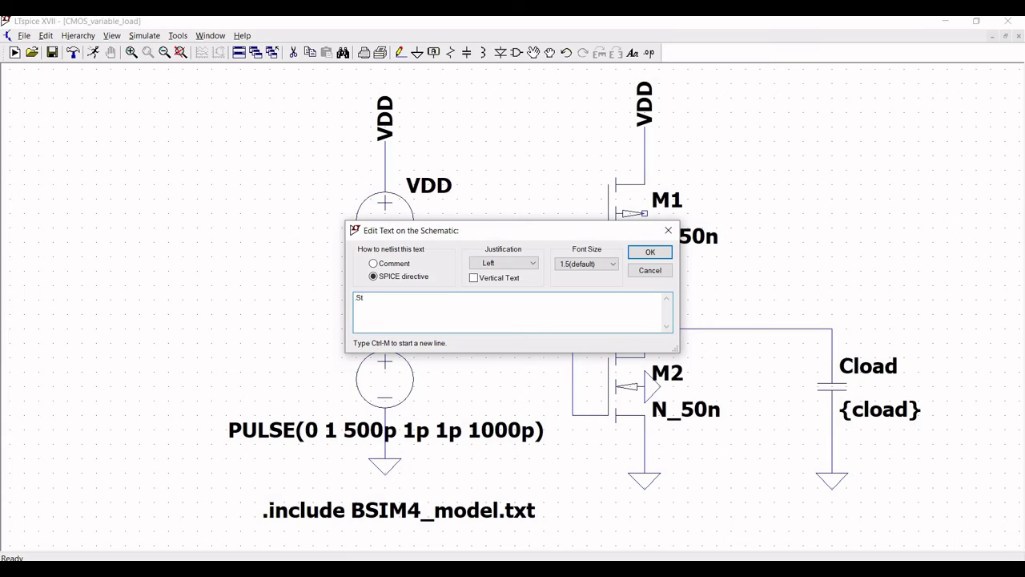
type(".Step param cload list 25f 50f 75f 100")
type("f 50f 75f 100f")
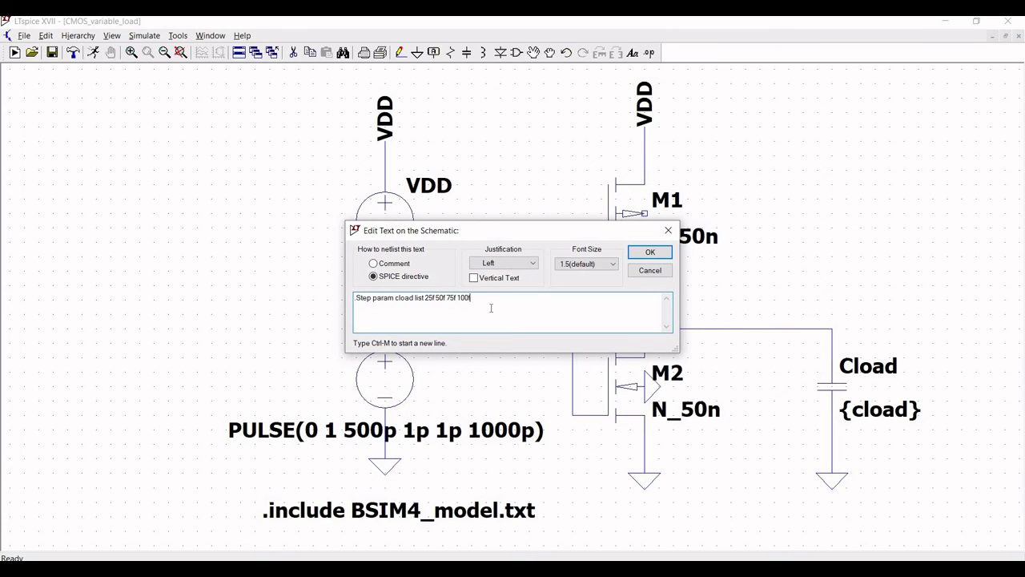
left_click(650, 252)
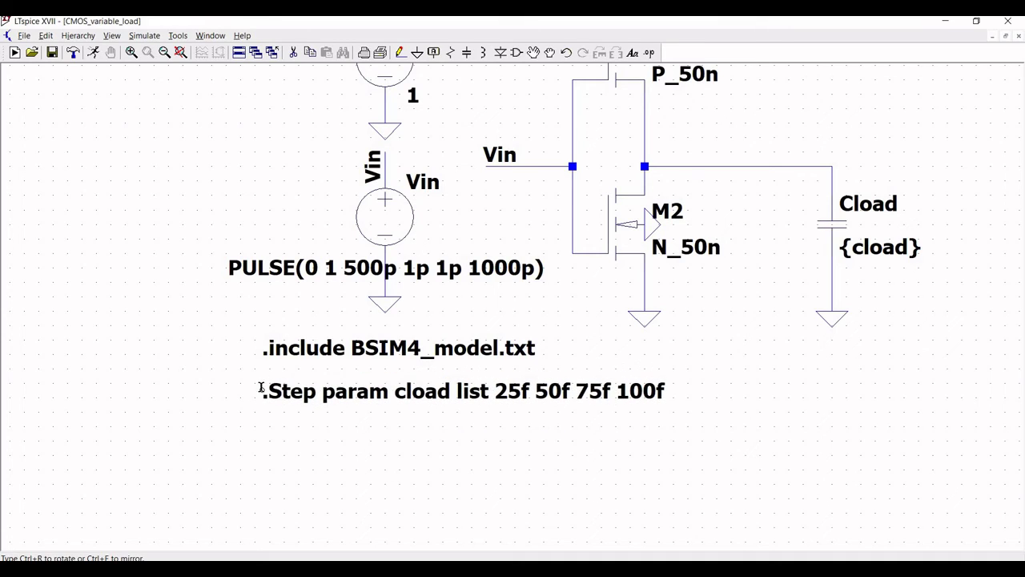
left_click(264, 392)
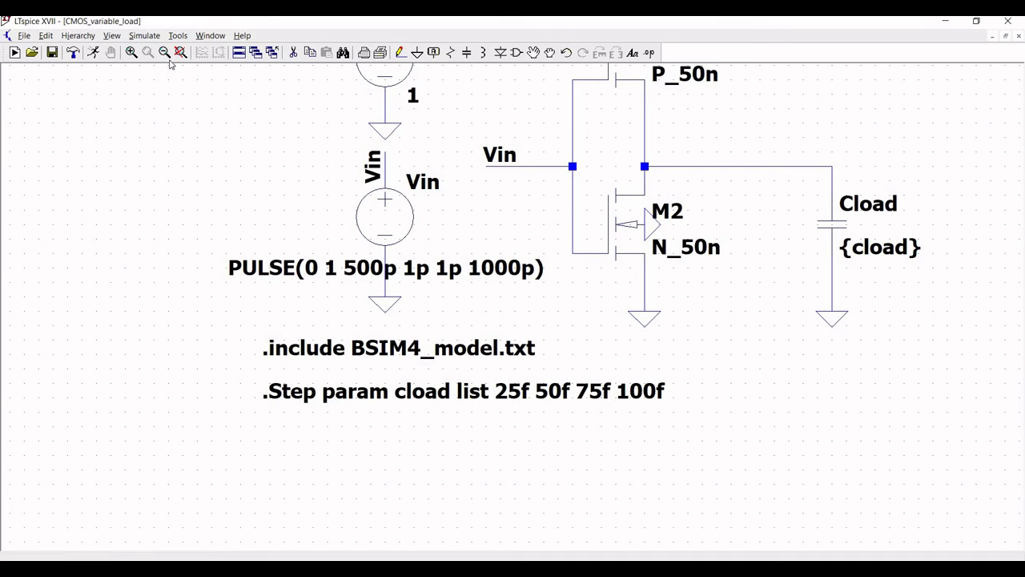
left_click_drag(163, 94, 170, 205)
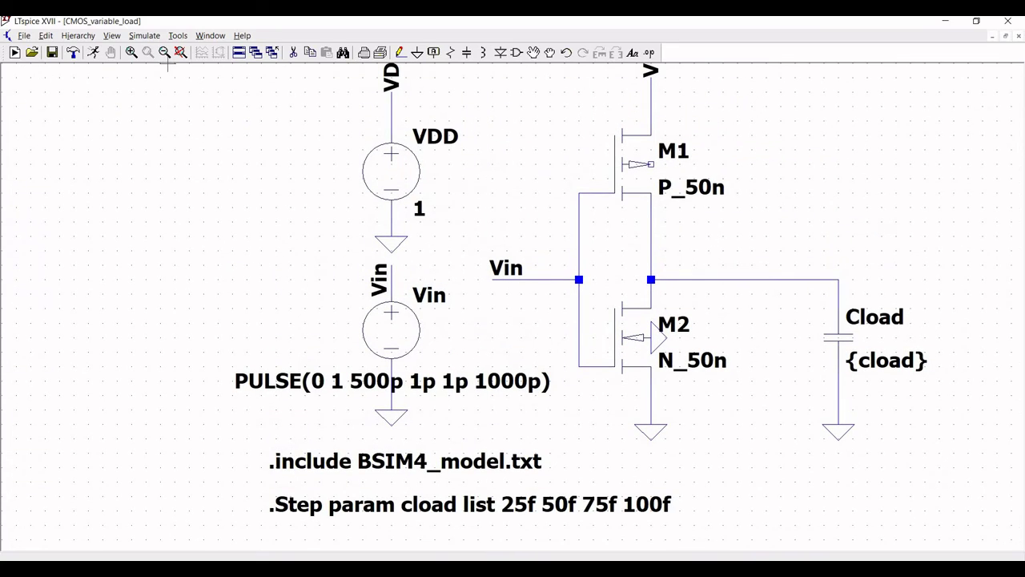
left_click(166, 53)
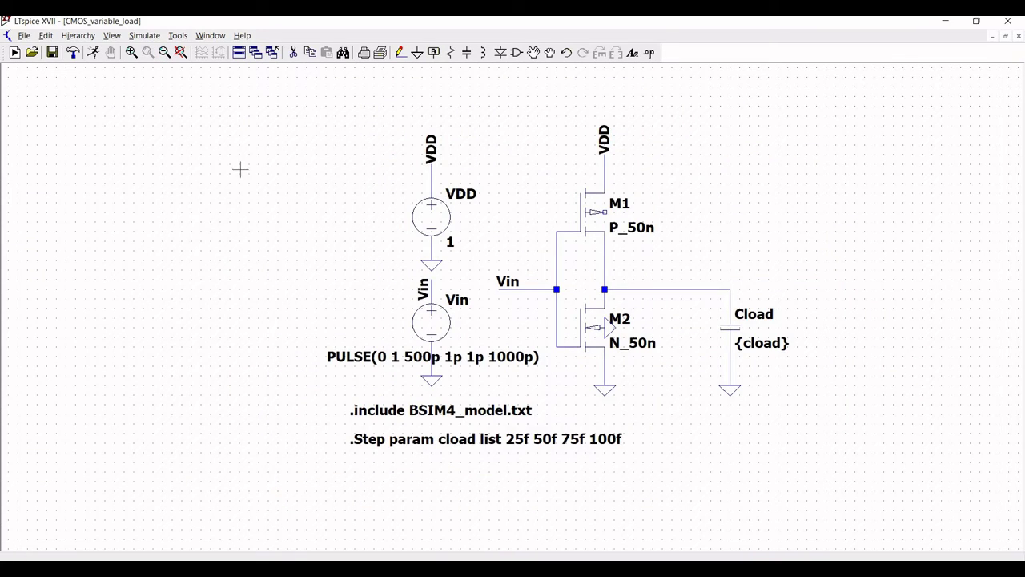
Place a .tran 2n transient command under the step directive and save the schematic.
left_click(47, 35)
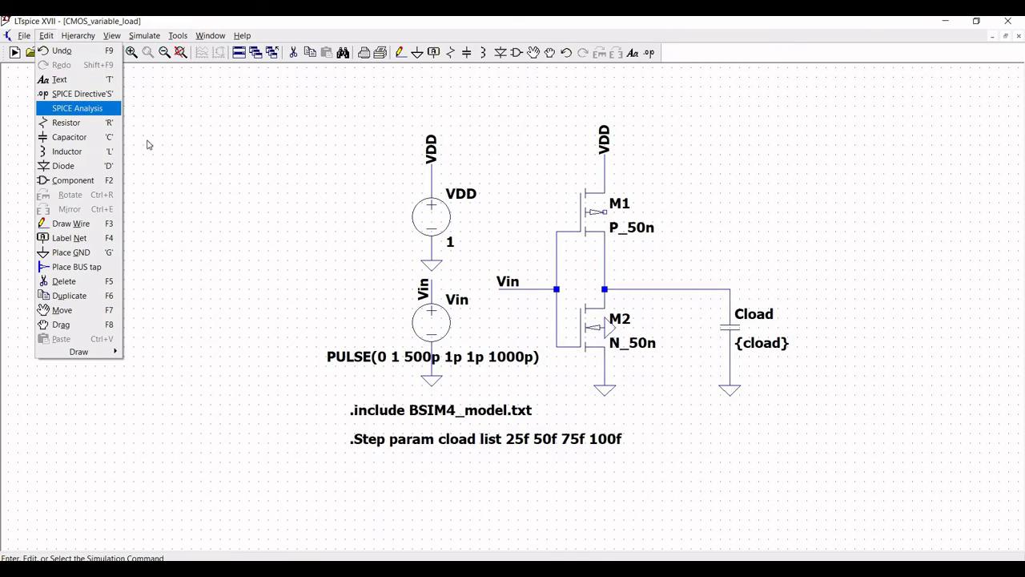
key("Return")
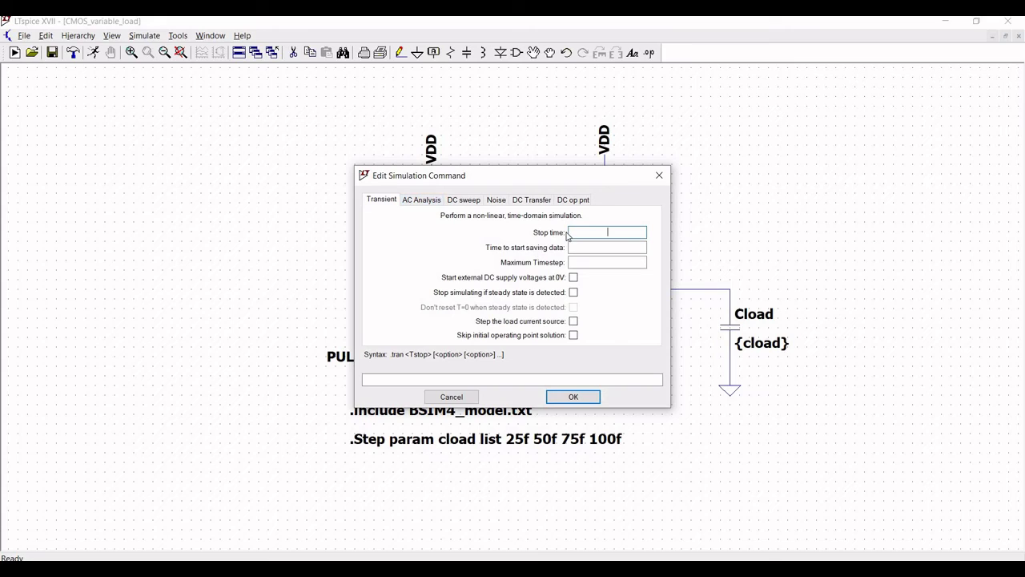
type("2n")
key("Return")
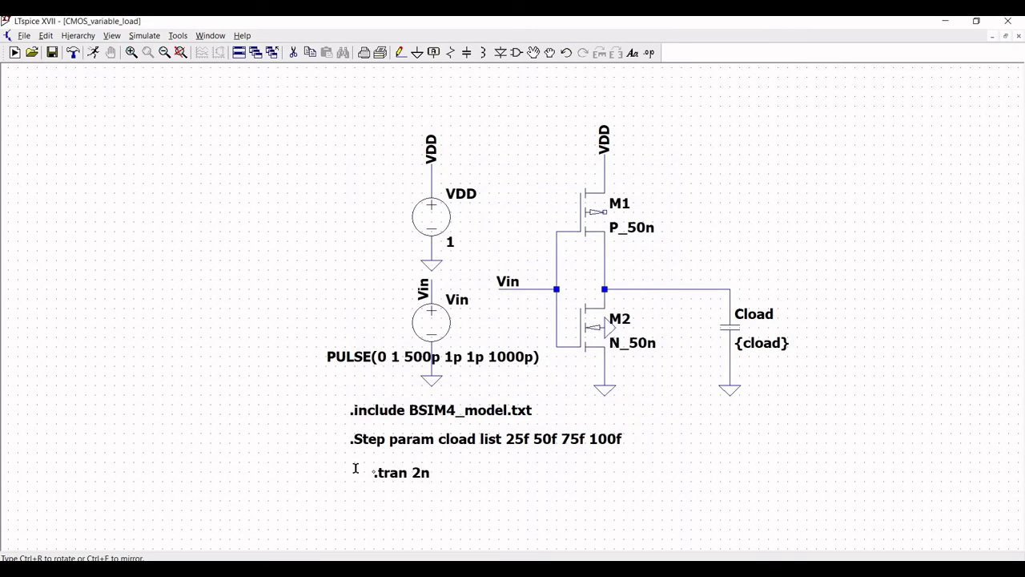
left_click(351, 468)
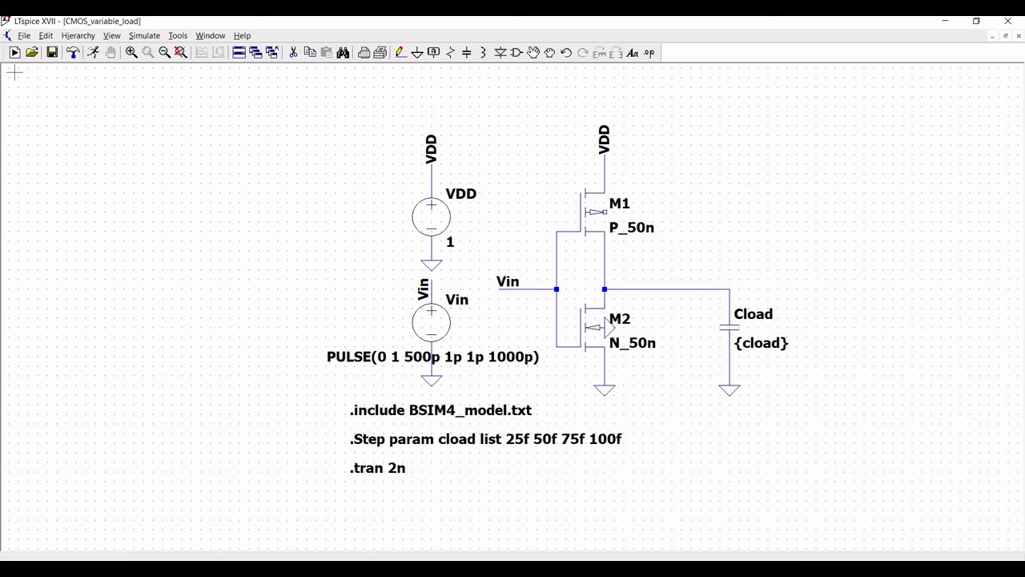
left_click(52, 52)
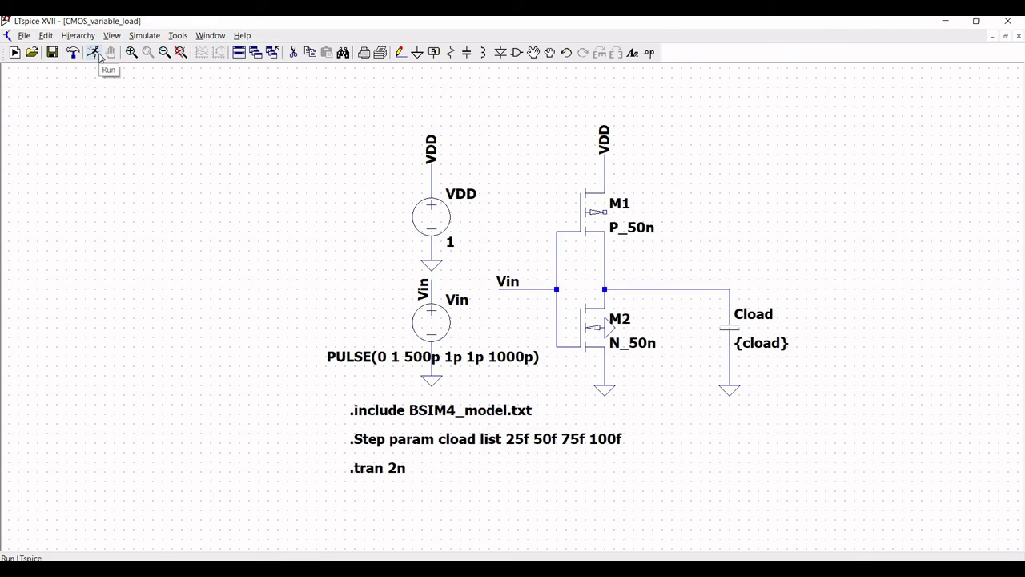
Run the simulation and plot V(vin) and the output node for all four loads.
left_click(99, 54)
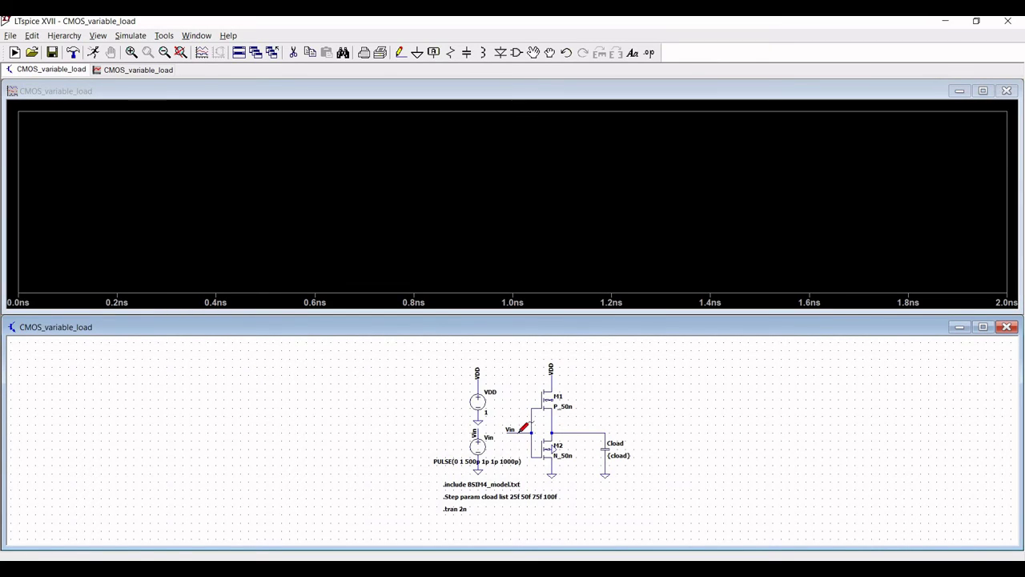
left_click(517, 431)
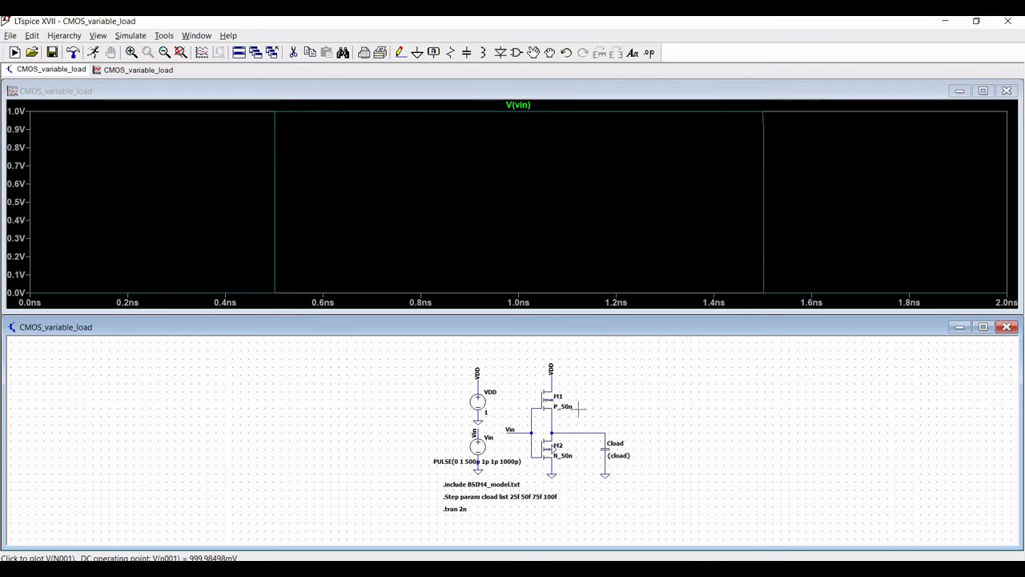
left_click(604, 429)
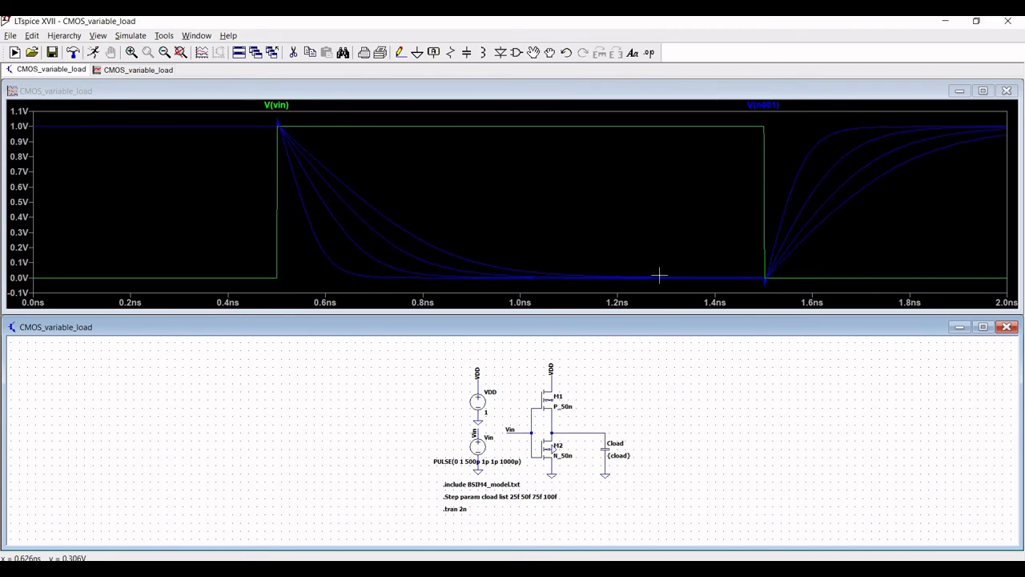